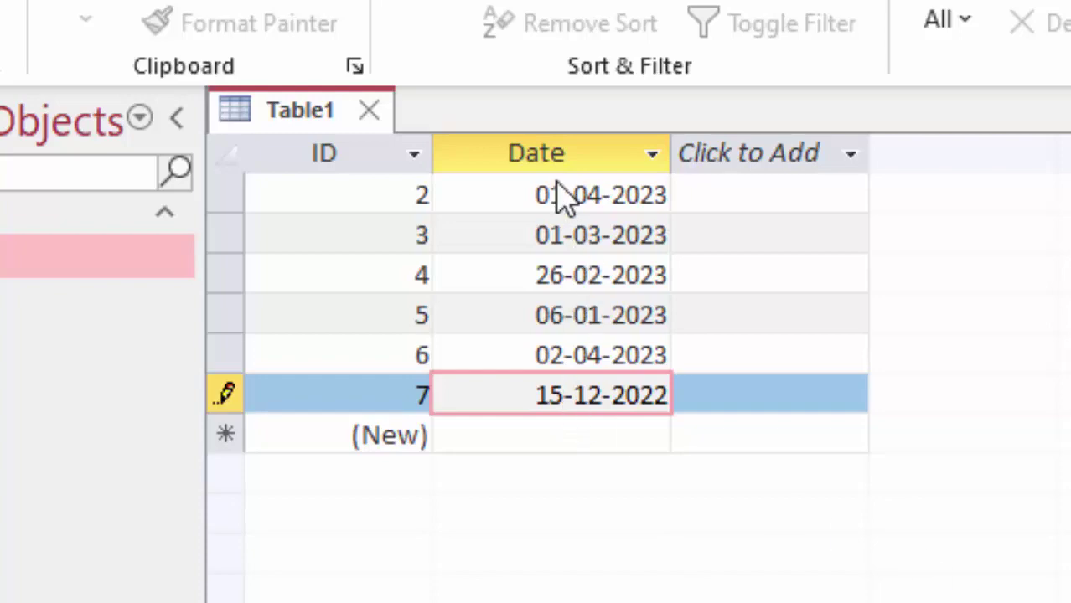
Try twice to save record 7 dated 15-12-2022, dismissing each validation error.
{"action": "left_click", "coordinate": [563, 434]}
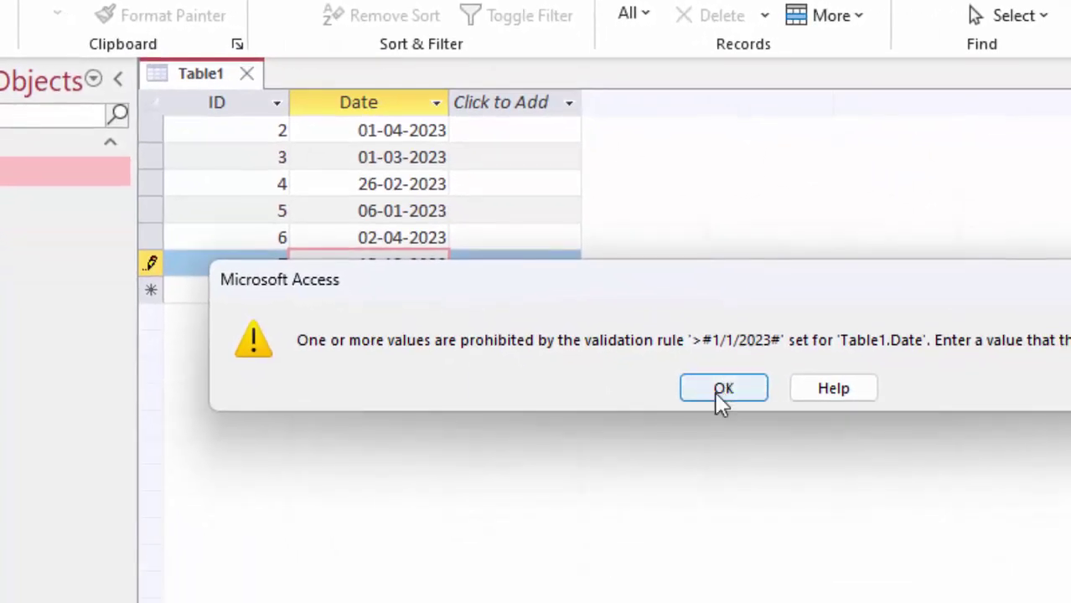
{"action": "left_click", "coordinate": [720, 388]}
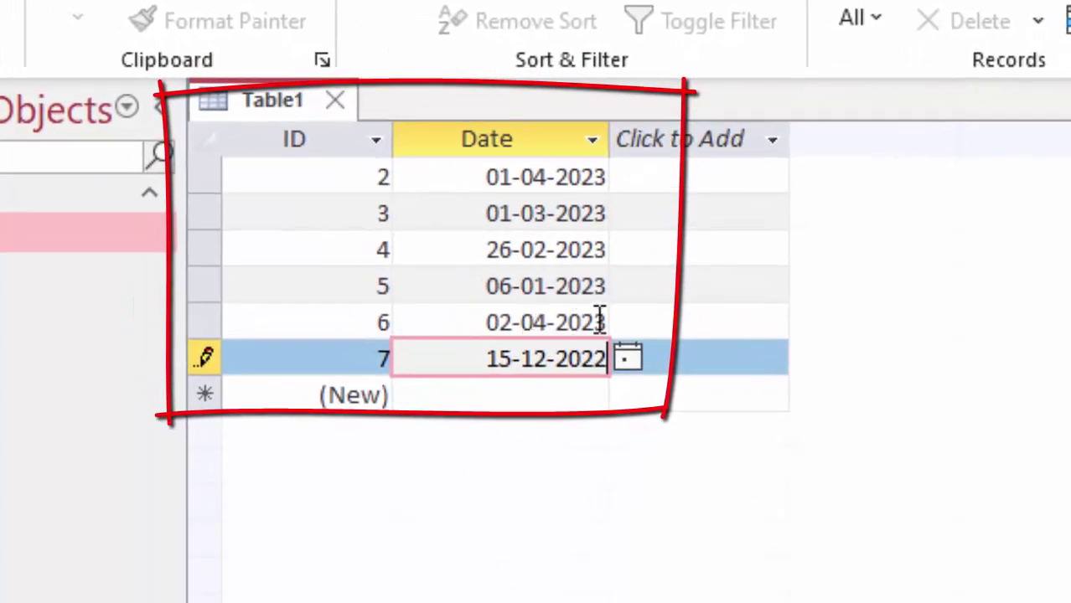
{"action": "left_click", "coordinate": [569, 390]}
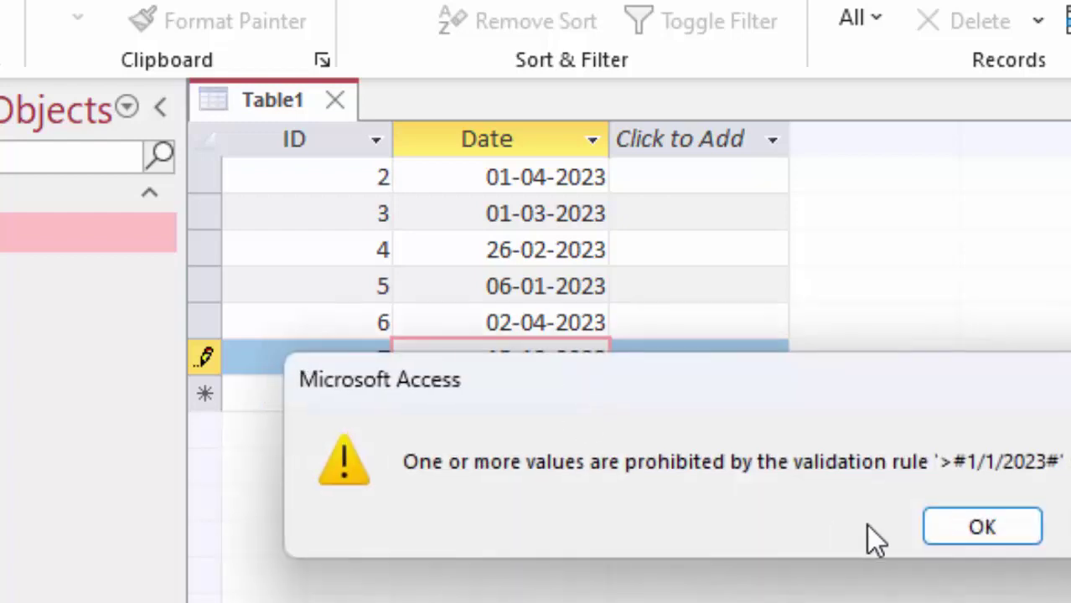
{"action": "left_click", "coordinate": [950, 540]}
Replace record 7's date with 1-1-23, dismiss the rejection, then save 31-01-2023 instead.
{"action": "left_click_drag", "start_coordinate": [483, 359], "coordinate": [631, 369]}
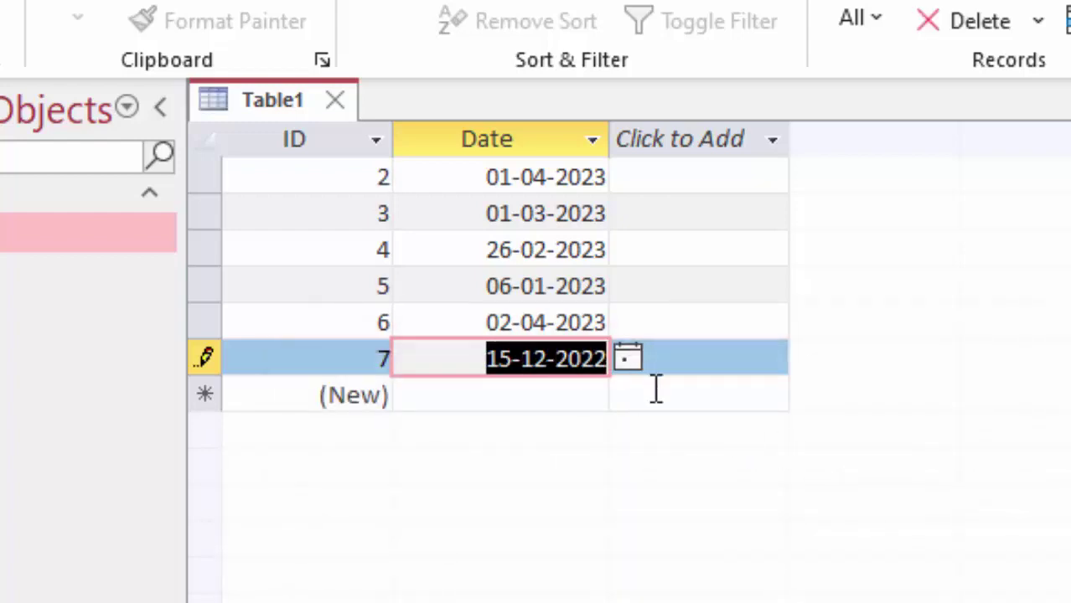
{"action": "key", "text": "Delete"}
{"action": "type", "text": "1-1-"}
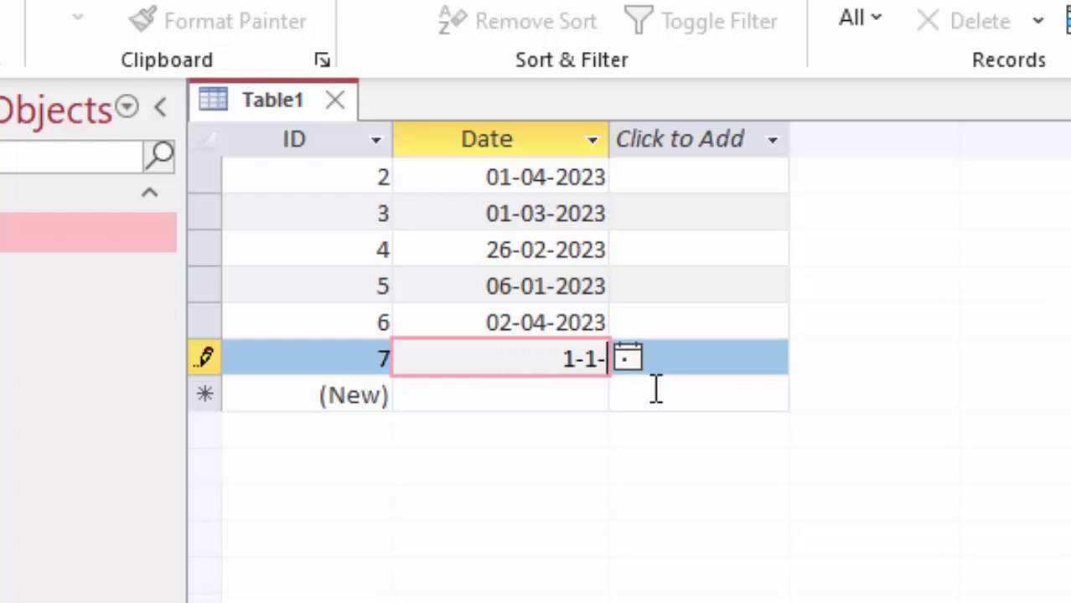
{"action": "type", "text": "23"}
{"action": "key", "text": "Return"}
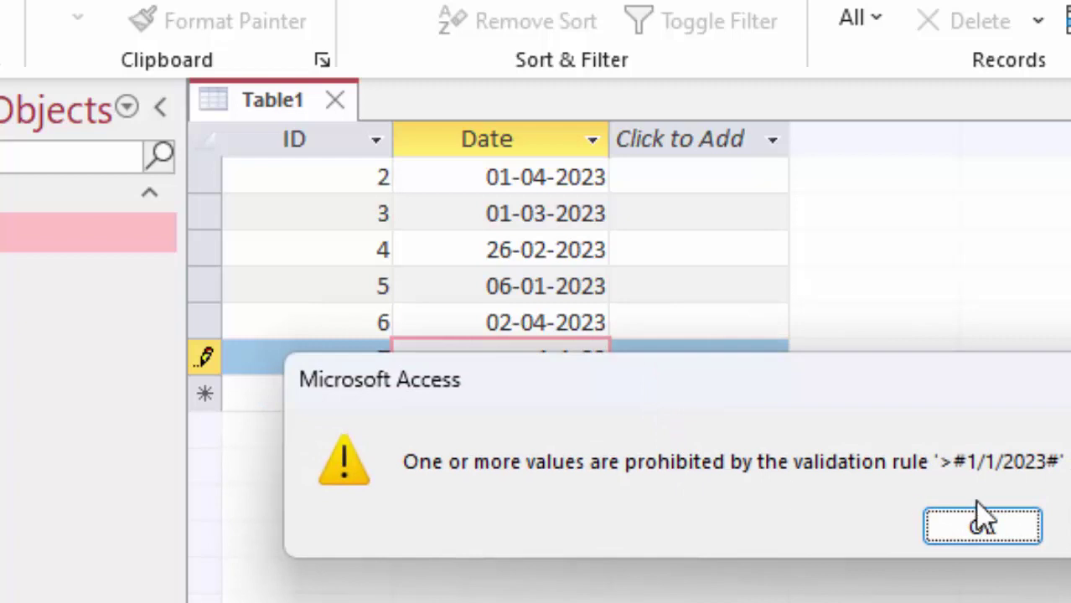
{"action": "left_click", "coordinate": [973, 526]}
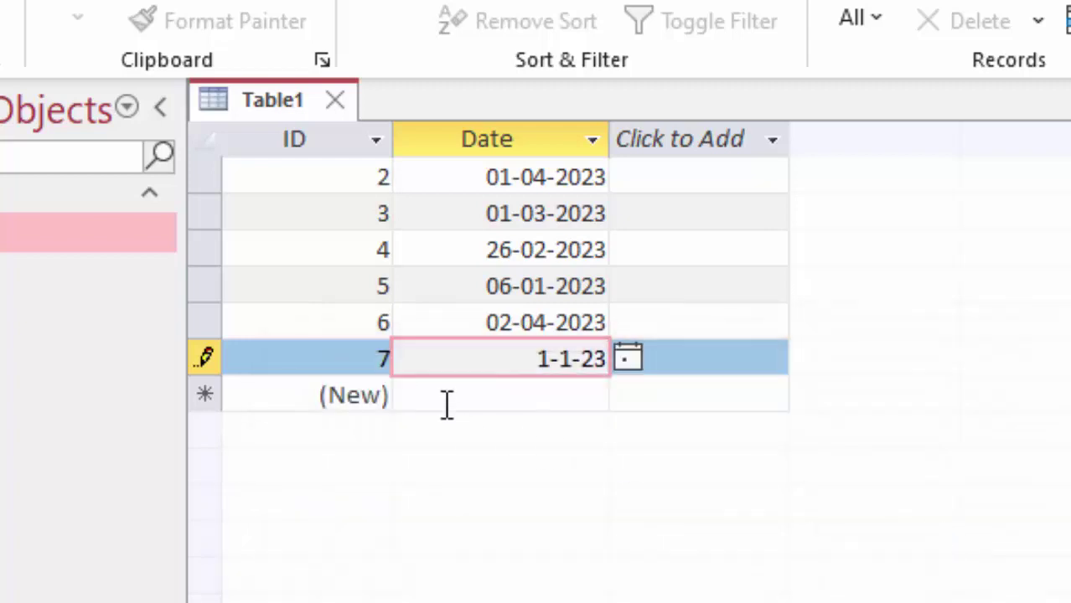
{"action": "left_click_drag", "start_coordinate": [539, 359], "coordinate": [757, 419]}
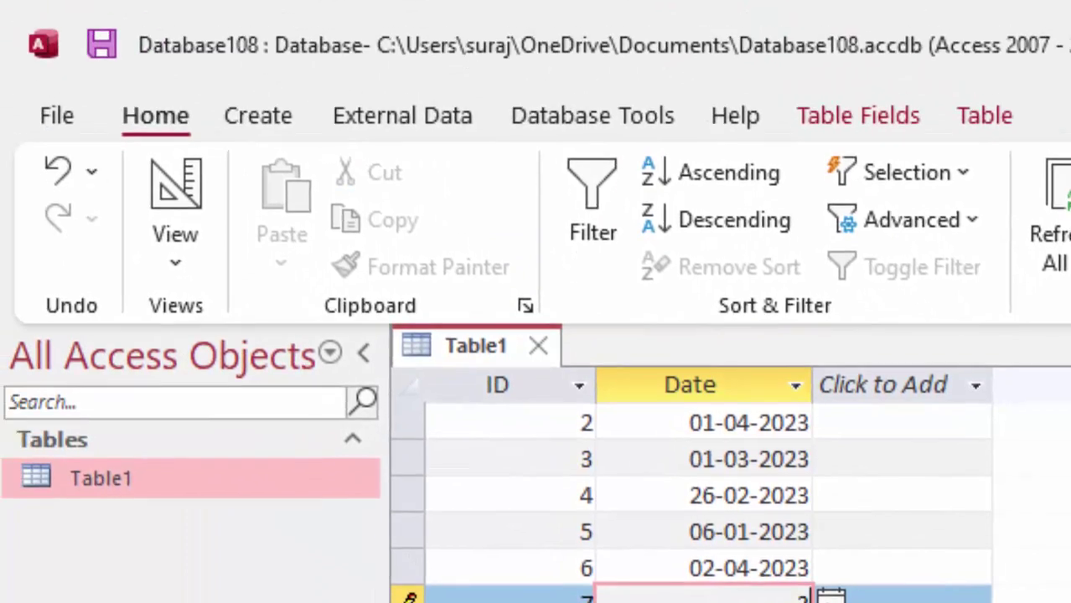
{"action": "type", "text": "1"}
{"action": "type", "text": "-0"}
{"action": "type", "text": "1-1"}
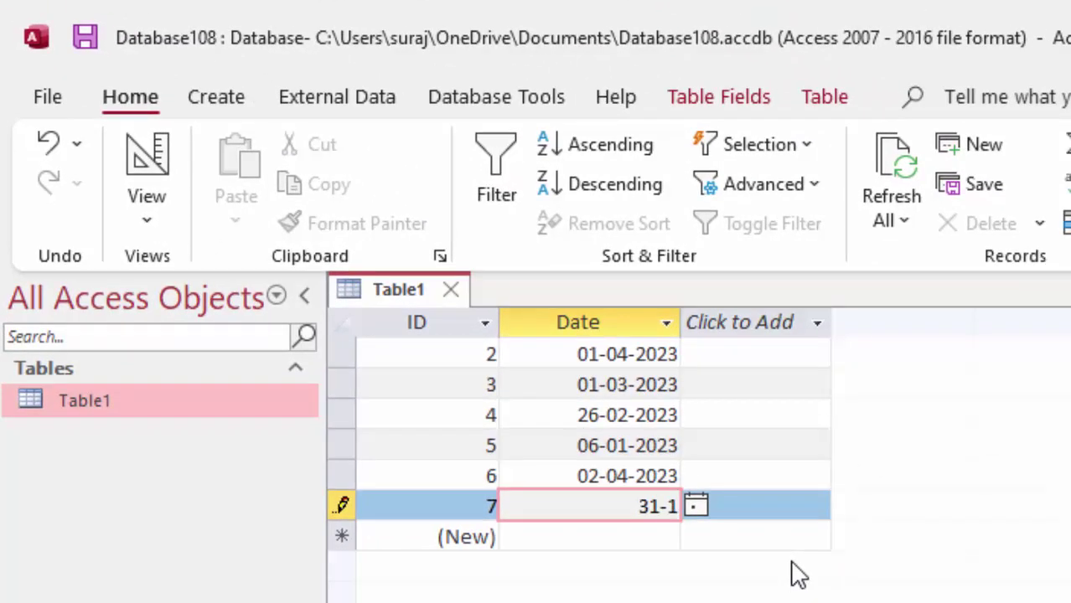
{"action": "type", "text": "-2023"}
{"action": "key", "text": "Return"}
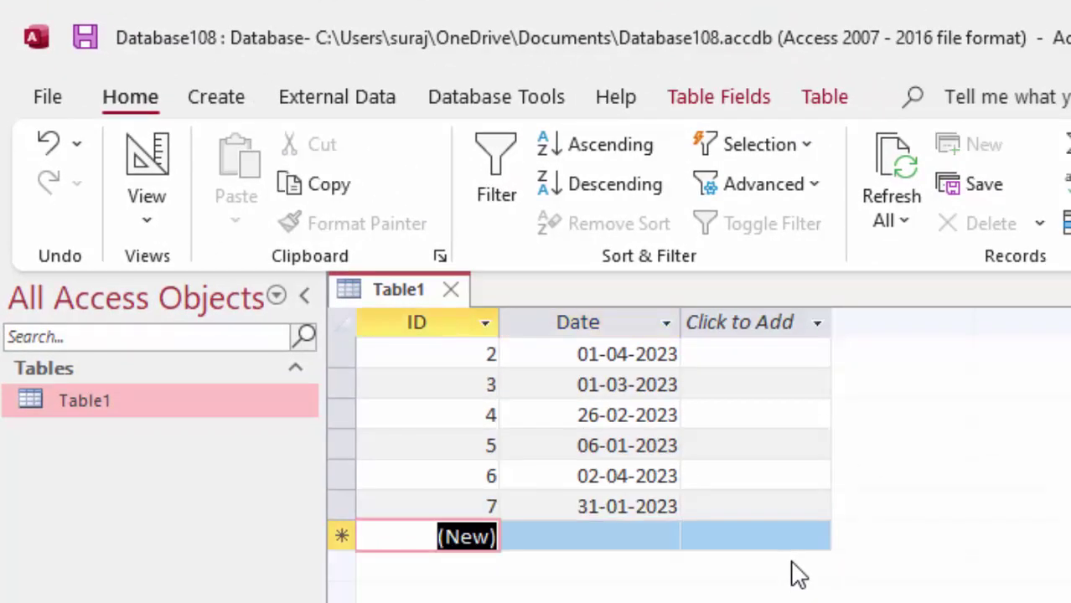
Enter 12-12-22 as record 9's date and dismiss the validation error it triggers.
{"action": "key", "text": "Tab"}
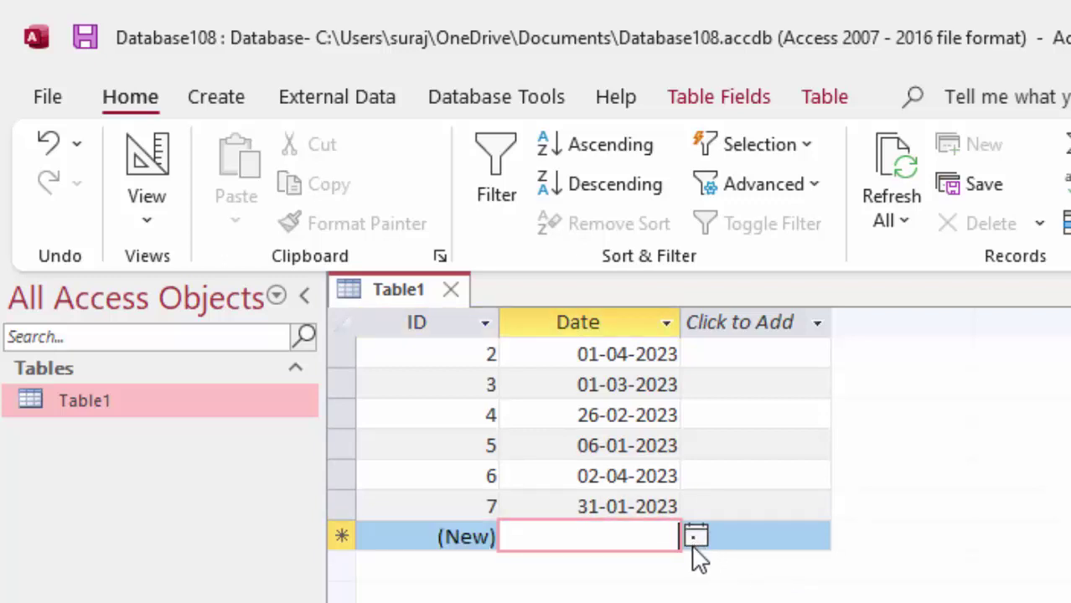
{"action": "type", "text": "12-"}
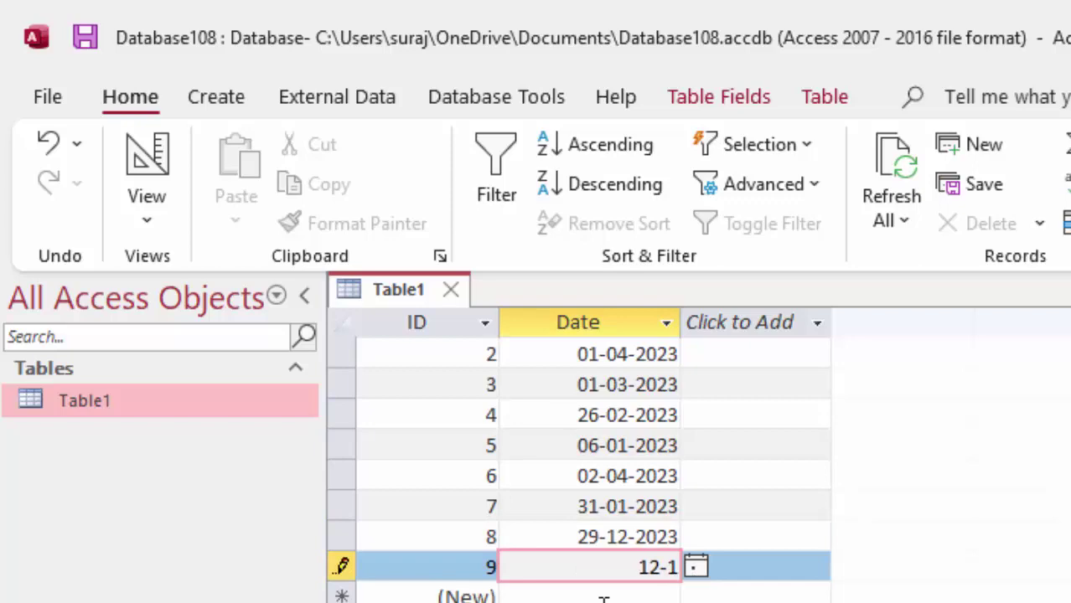
{"action": "type", "text": "12-12-22"}
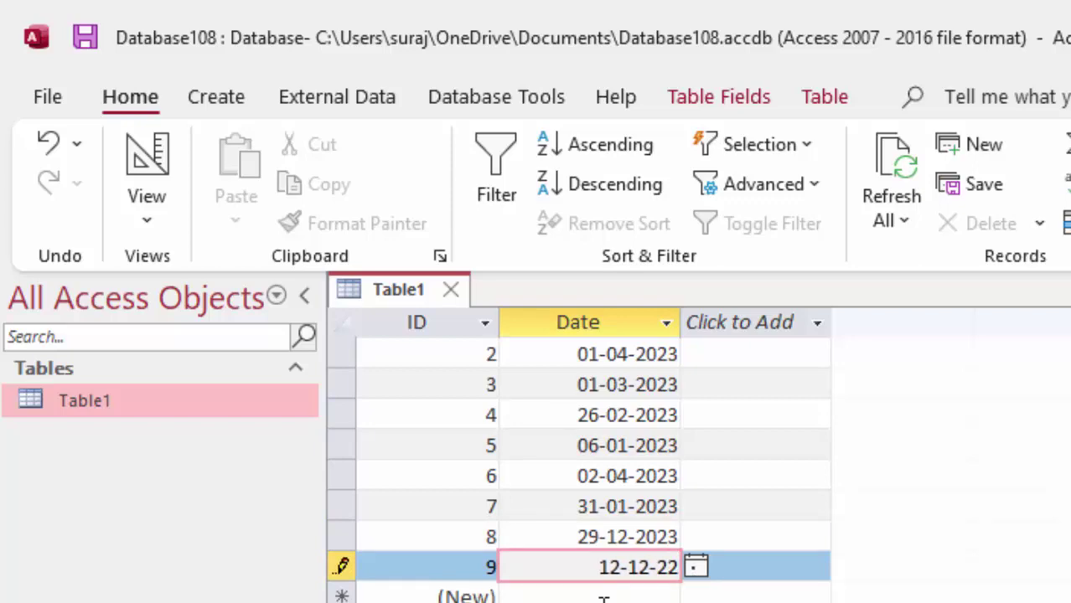
{"action": "key", "text": "Return"}
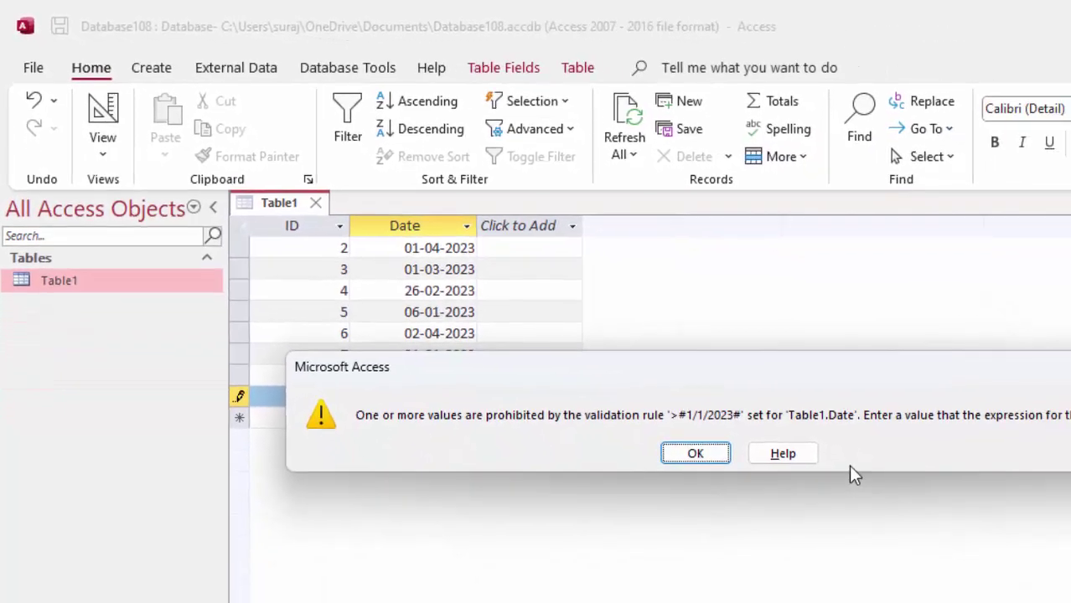
{"action": "left_click", "coordinate": [675, 460]}
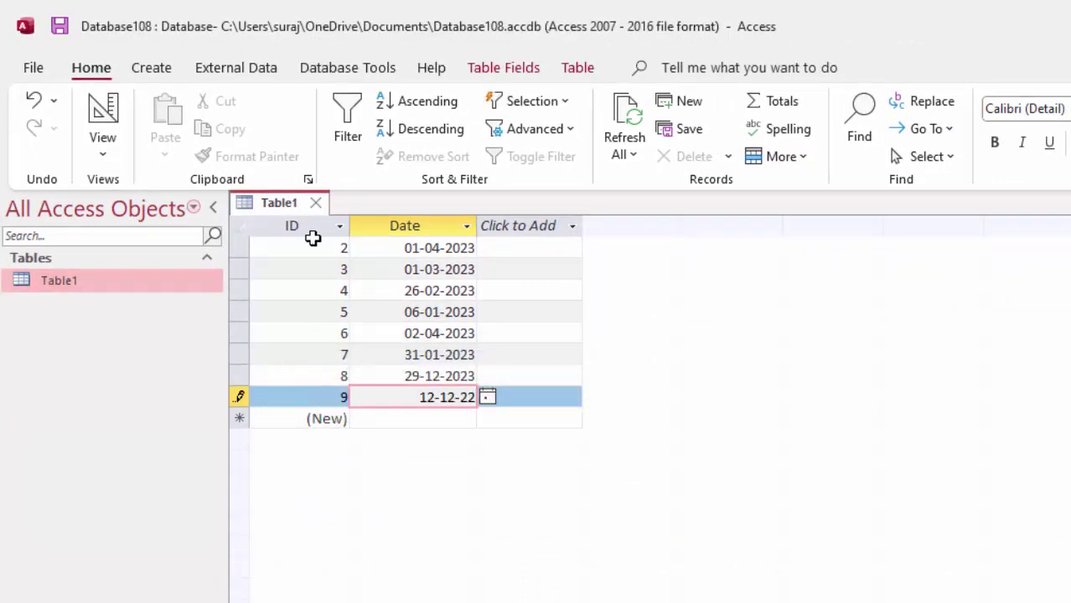
Attempt to switch Table1 to Design View, dismiss the error, and clear record 9's date.
{"action": "left_click", "coordinate": [99, 149]}
{"action": "left_click", "coordinate": [122, 246]}
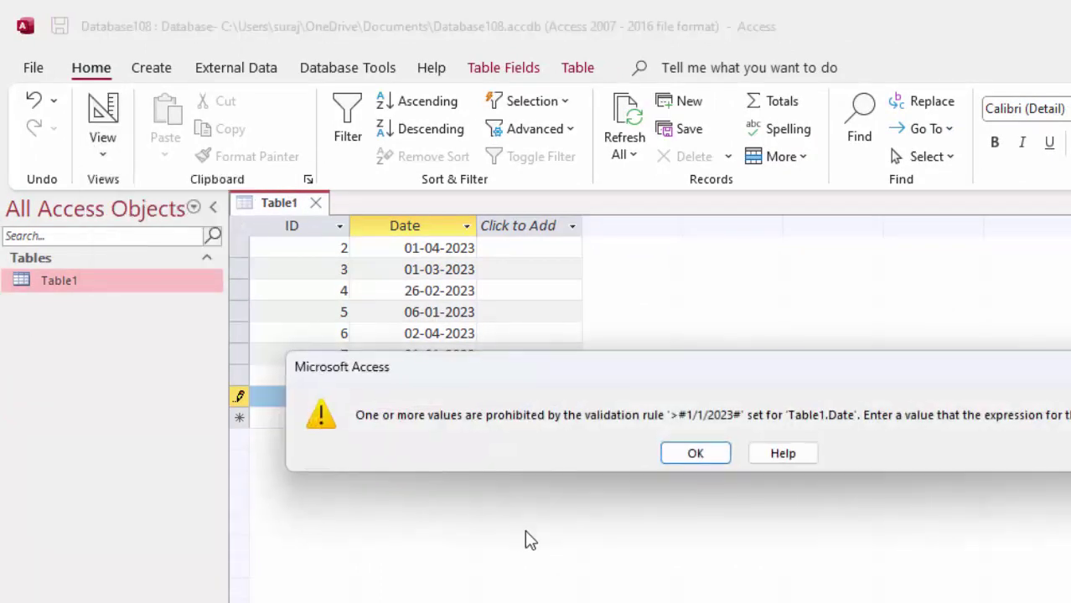
{"action": "left_click", "coordinate": [686, 459]}
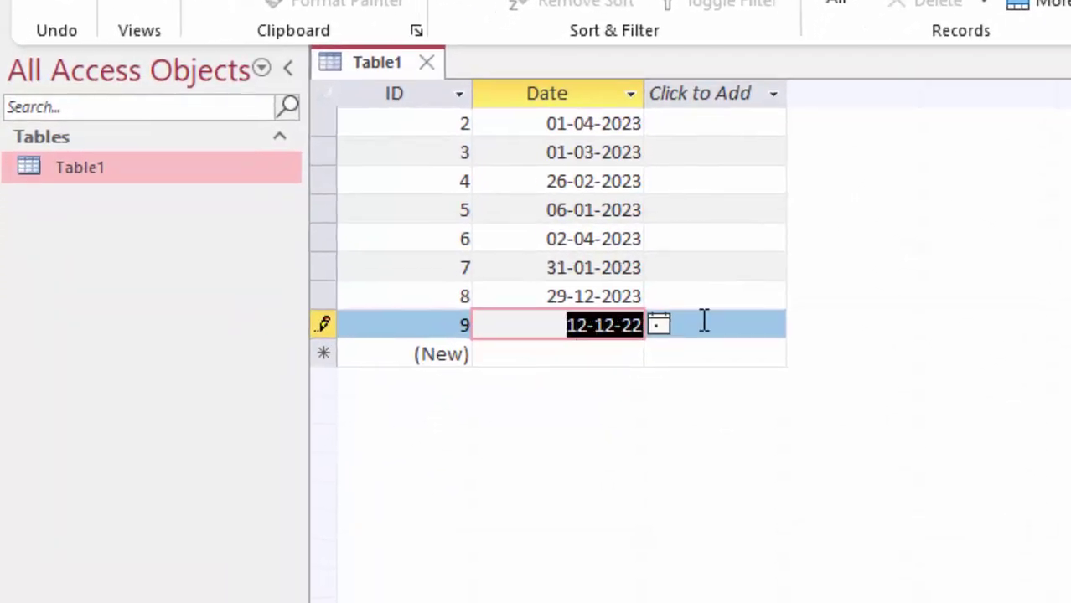
{"action": "key", "text": "Delete"}
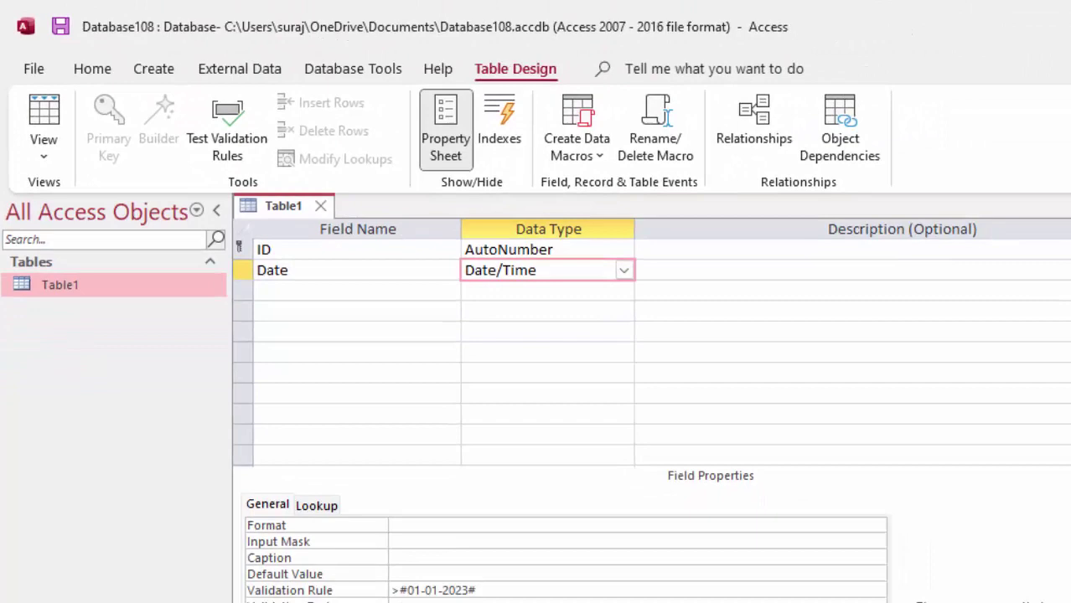
{"action": "left_click", "coordinate": [591, 423]}
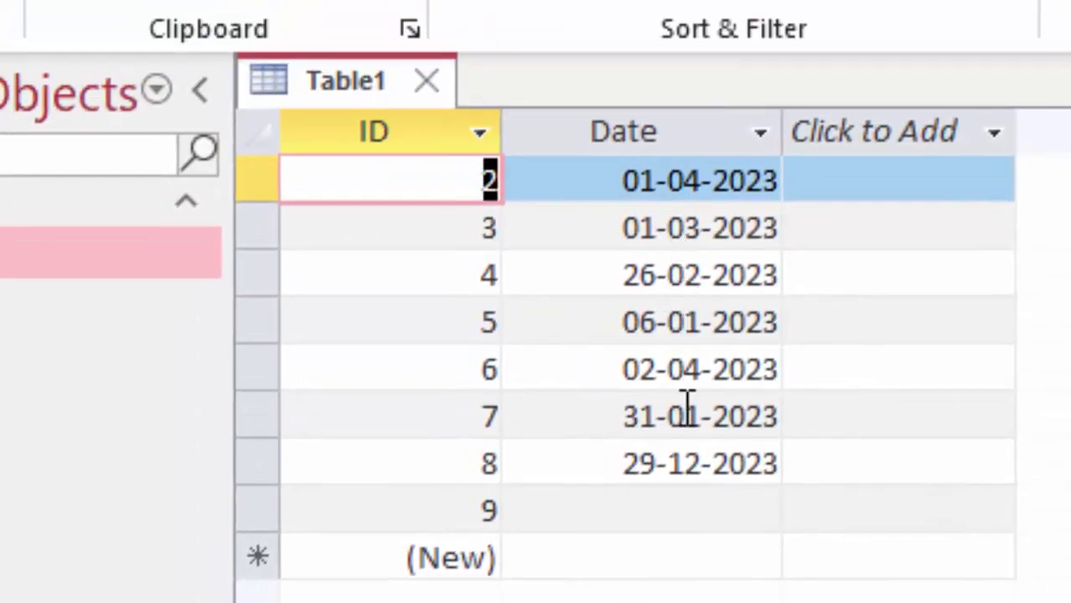
{"action": "left_click", "coordinate": [685, 513]}
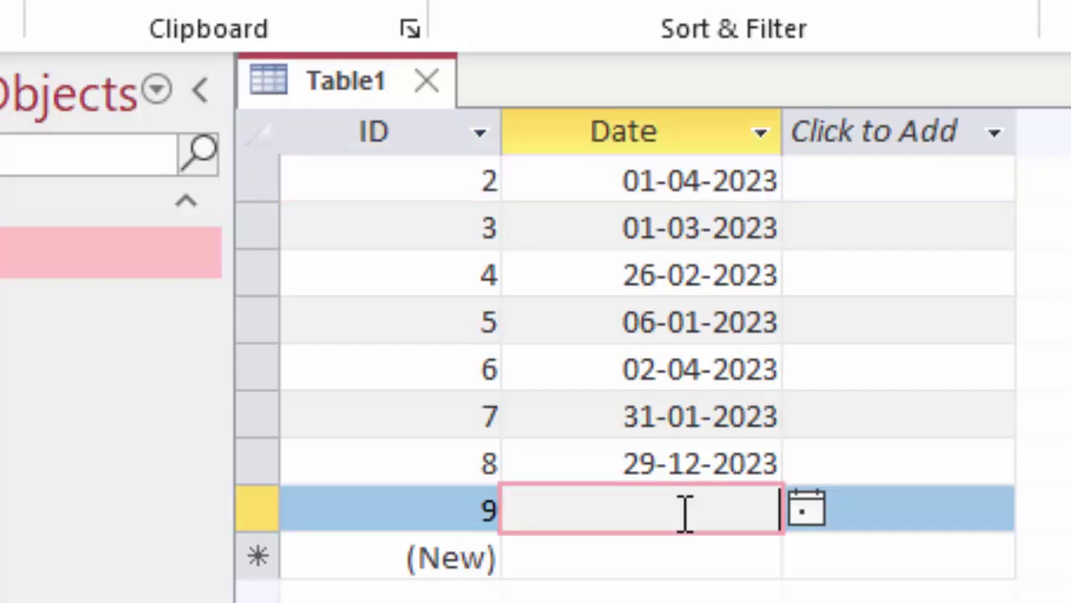
{"action": "type", "text": "1"}
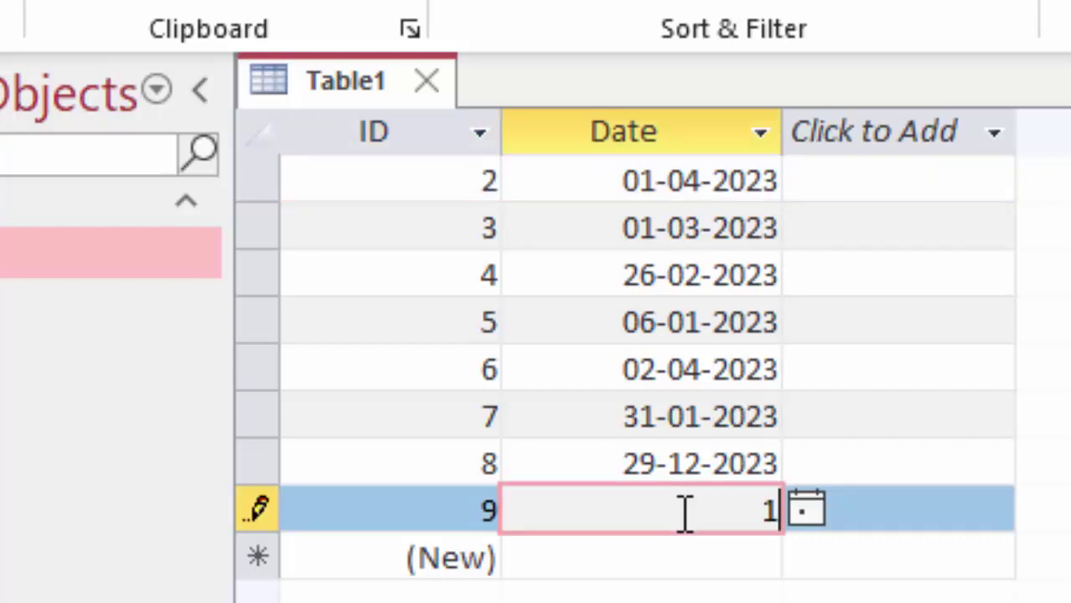
{"action": "type", "text": "-1-"}
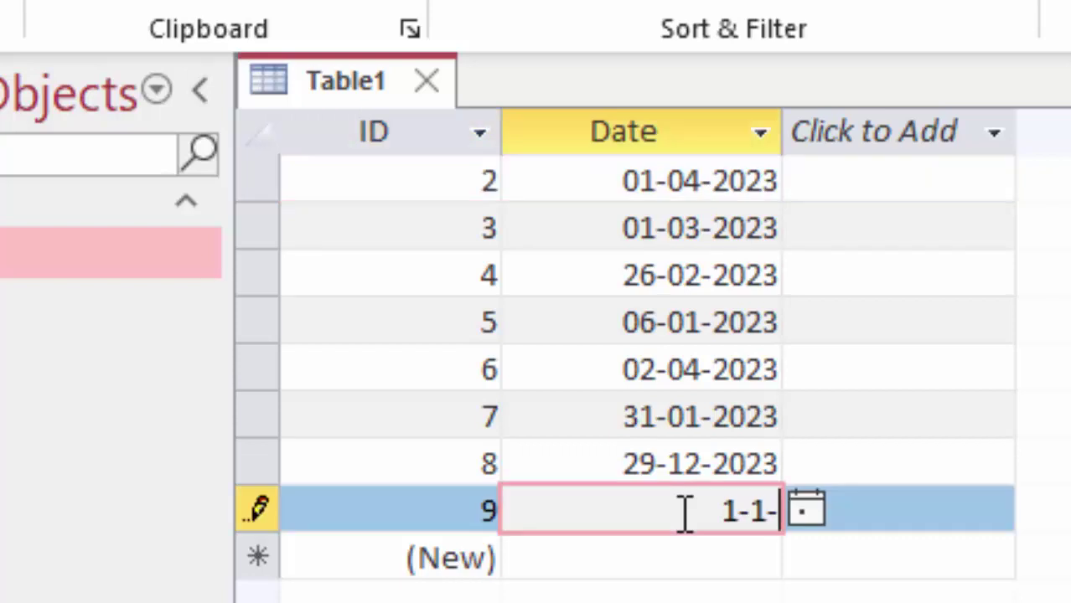
{"action": "type", "text": "23"}
{"action": "key", "text": "Return"}
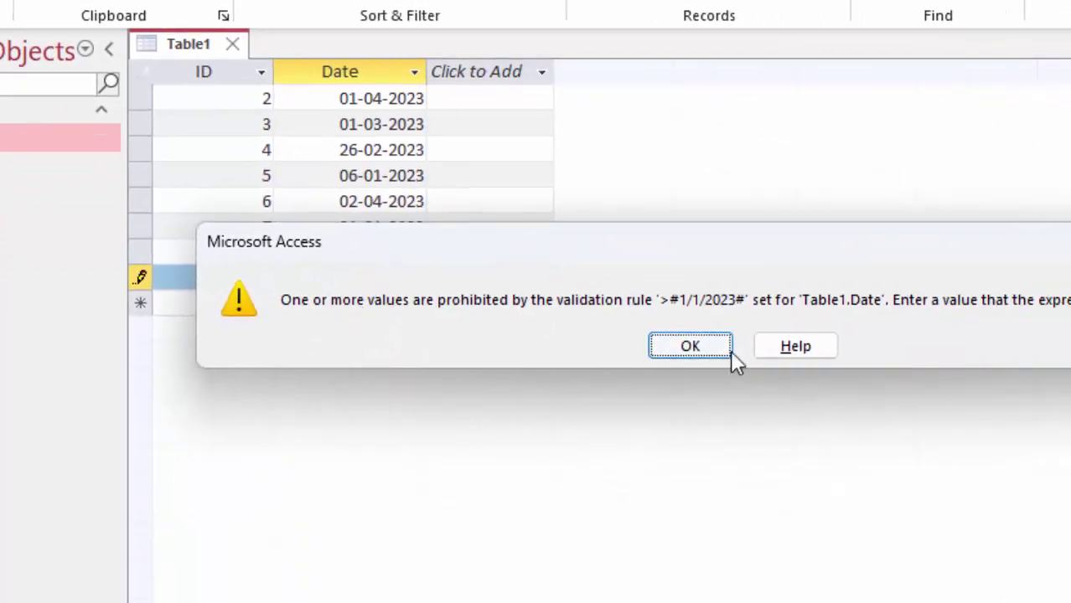
{"action": "left_click", "coordinate": [689, 346]}
{"action": "left_click_drag", "start_coordinate": [375, 279], "coordinate": [450, 300]}
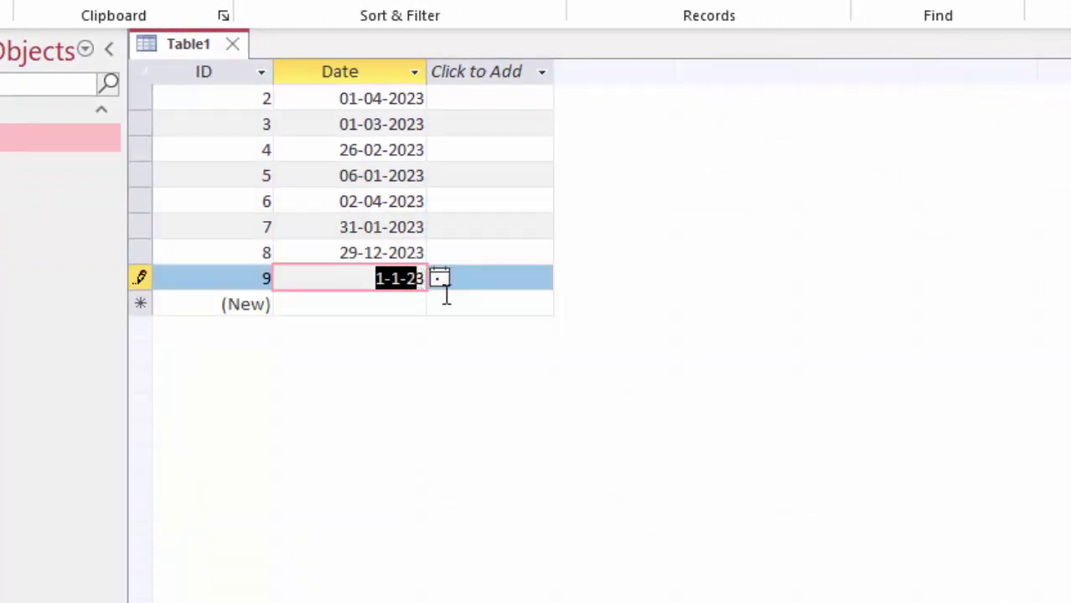
{"action": "key", "text": "BackSpace"}
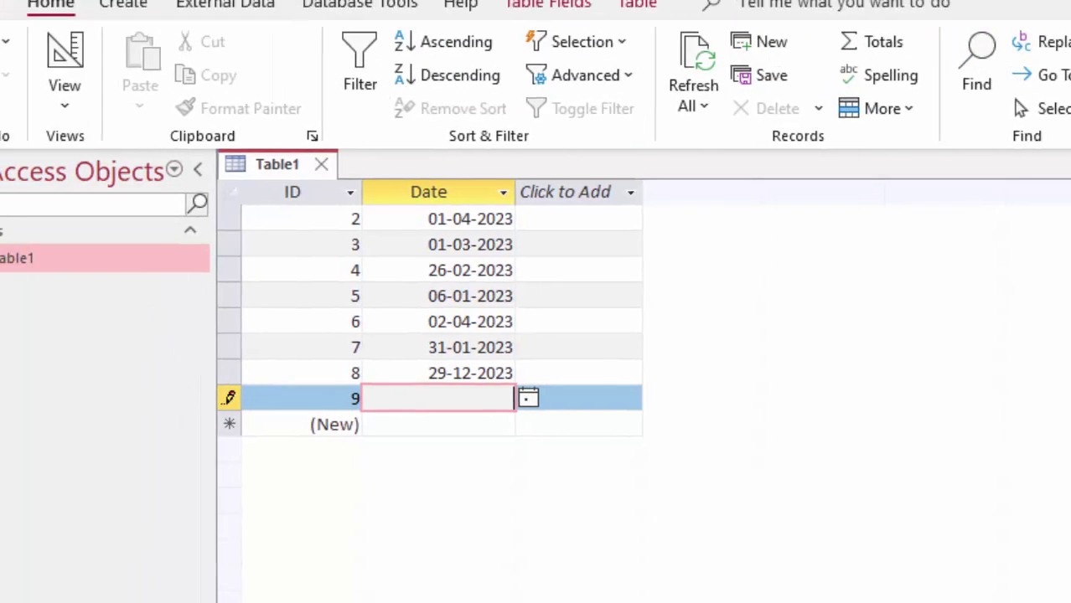
{"action": "left_click", "coordinate": [183, 82]}
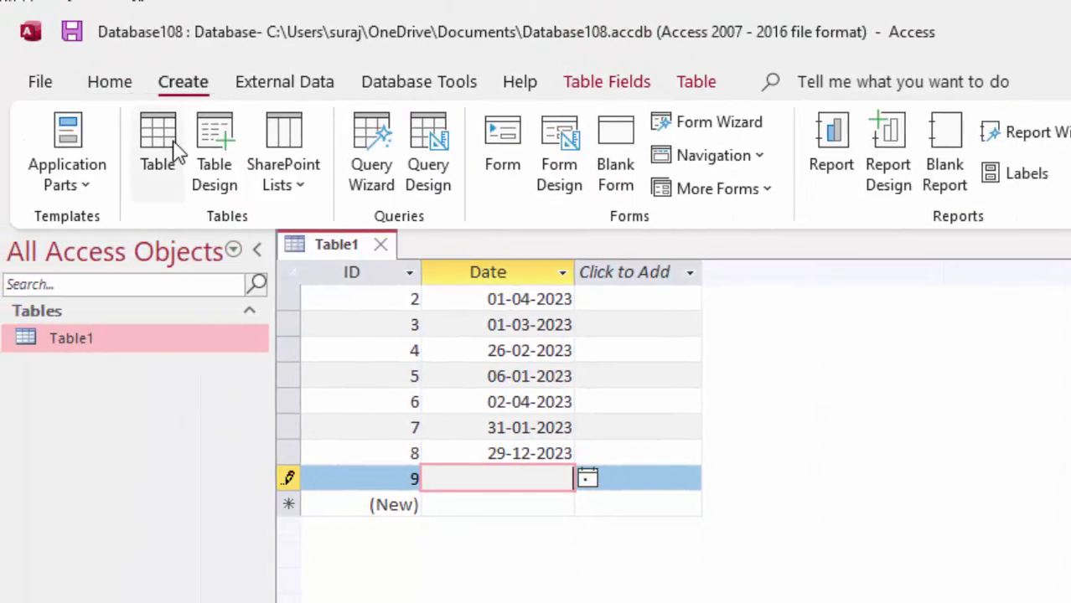
Create a new blank table saved as Table2 and add a field named Date in Design View.
{"action": "left_click", "coordinate": [175, 150]}
{"action": "left_click", "coordinate": [71, 125]}
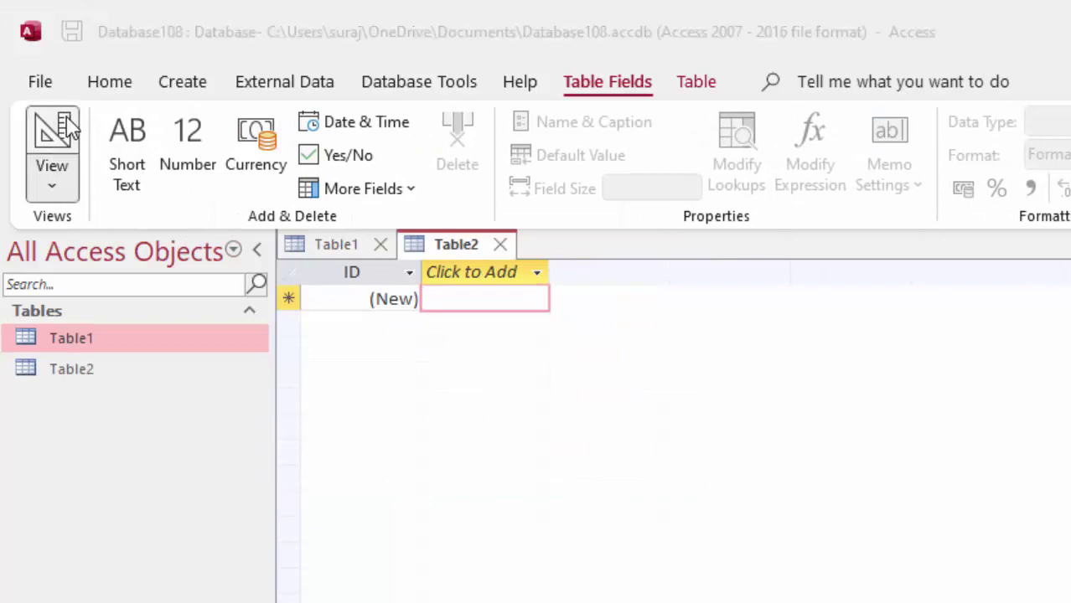
{"action": "left_click", "coordinate": [905, 381]}
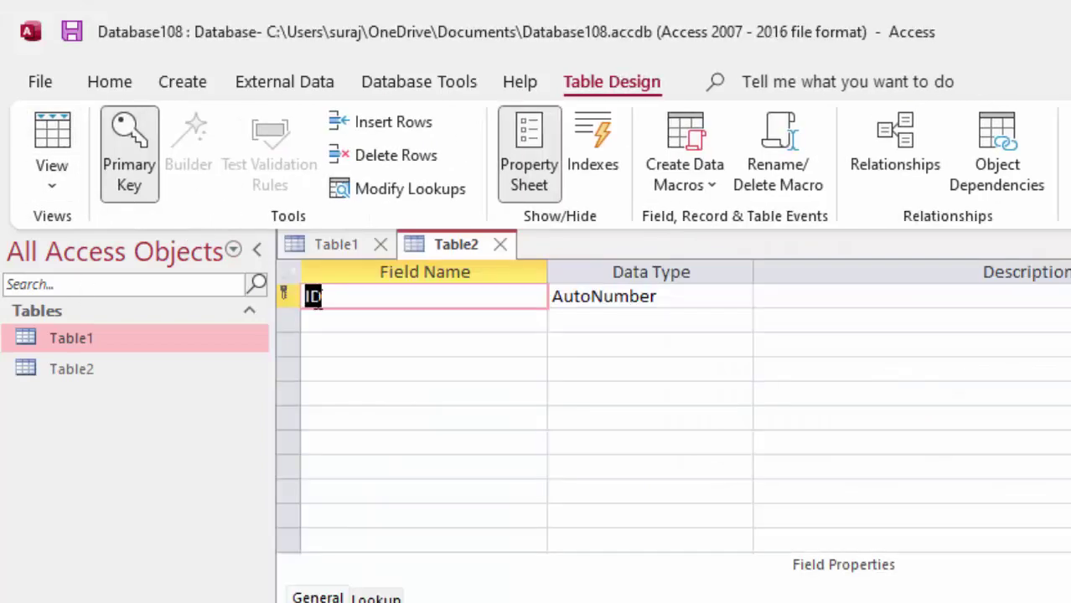
{"action": "left_click", "coordinate": [337, 318]}
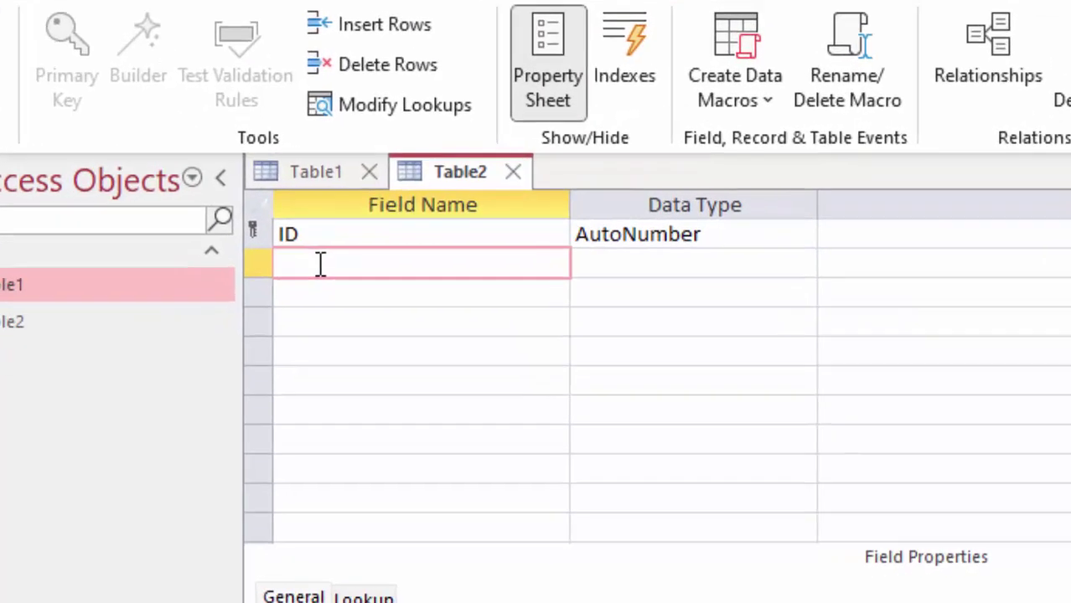
{"action": "type", "text": "Date"}
{"action": "key", "text": "Tab"}
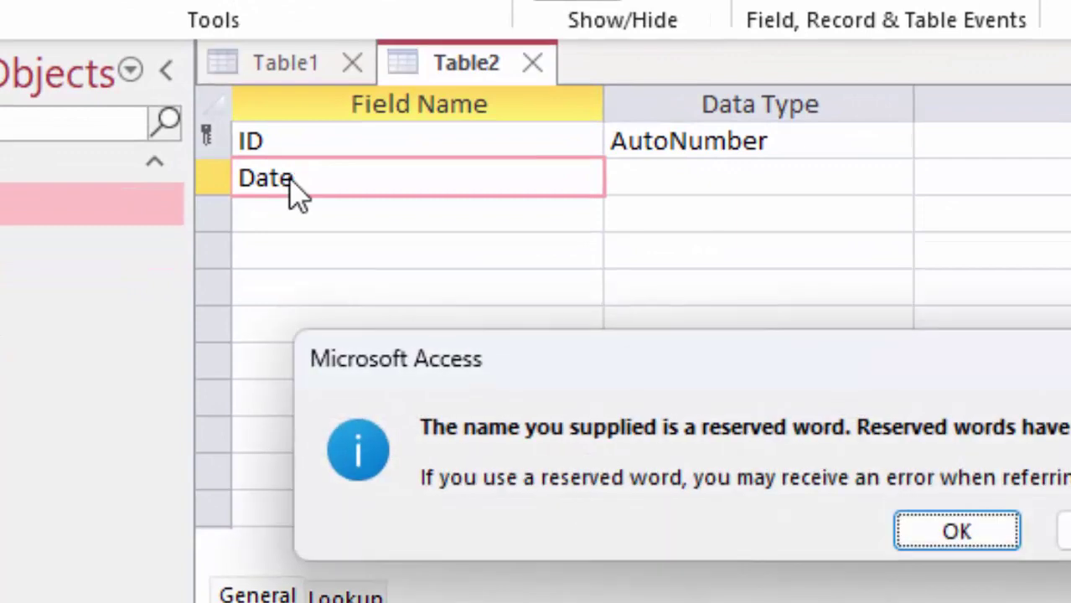
Set the Date field's data type to Date/Time, save the table, and return to Design View.
{"action": "left_click", "coordinate": [962, 549]}
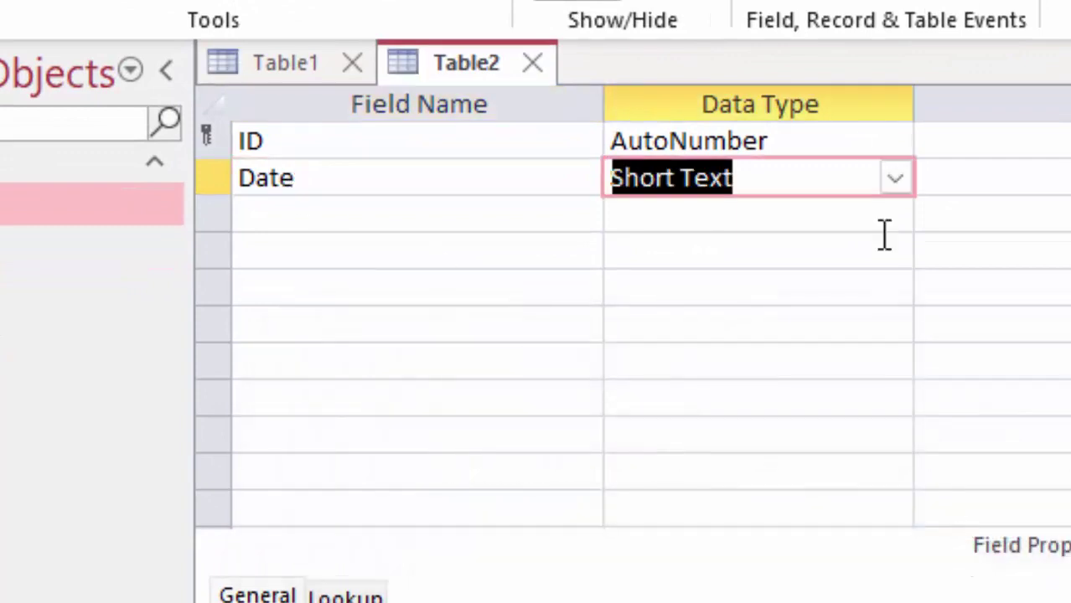
{"action": "left_click", "coordinate": [895, 178]}
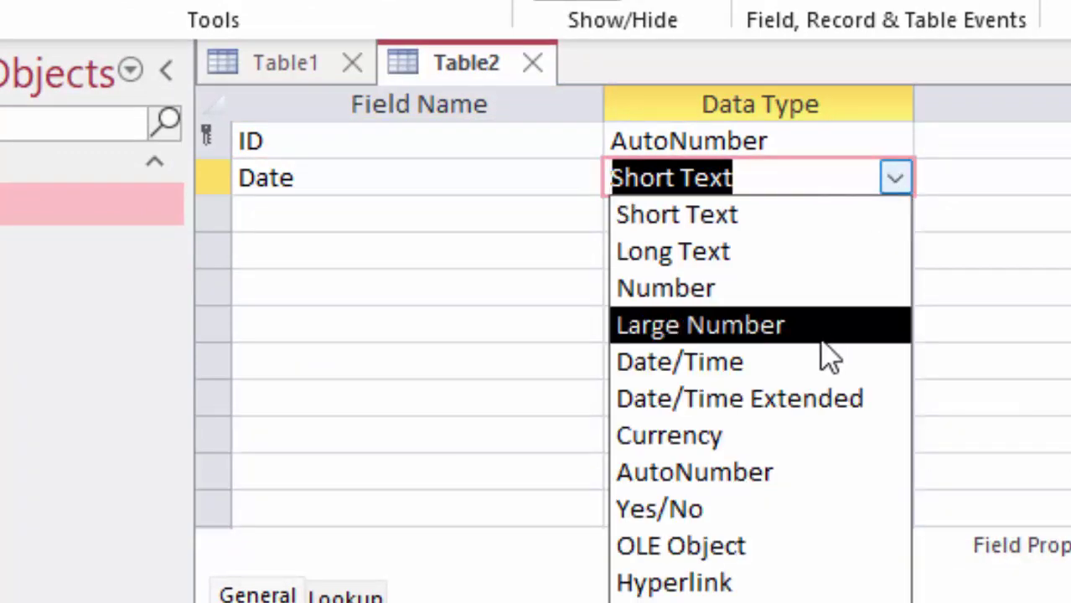
{"action": "left_click", "coordinate": [811, 376]}
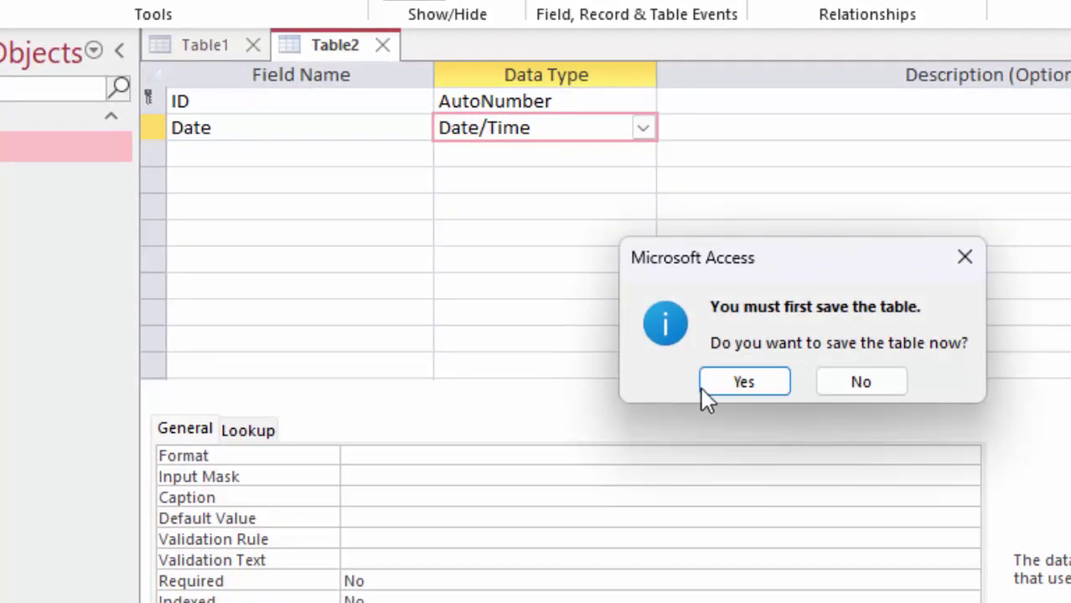
{"action": "left_click", "coordinate": [702, 387]}
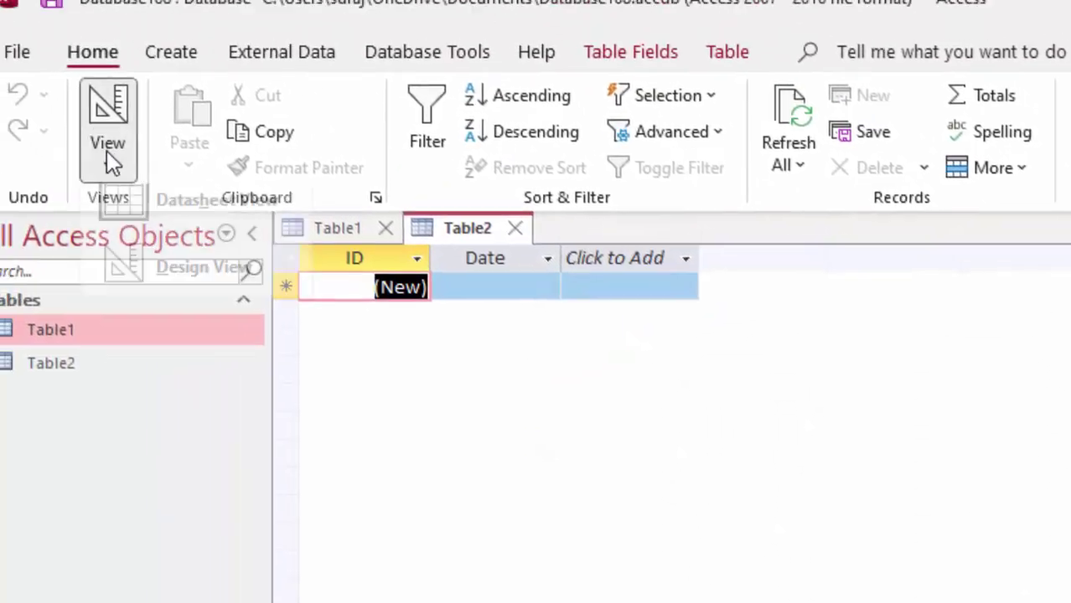
{"action": "left_click", "coordinate": [107, 162]}
{"action": "left_click", "coordinate": [187, 338]}
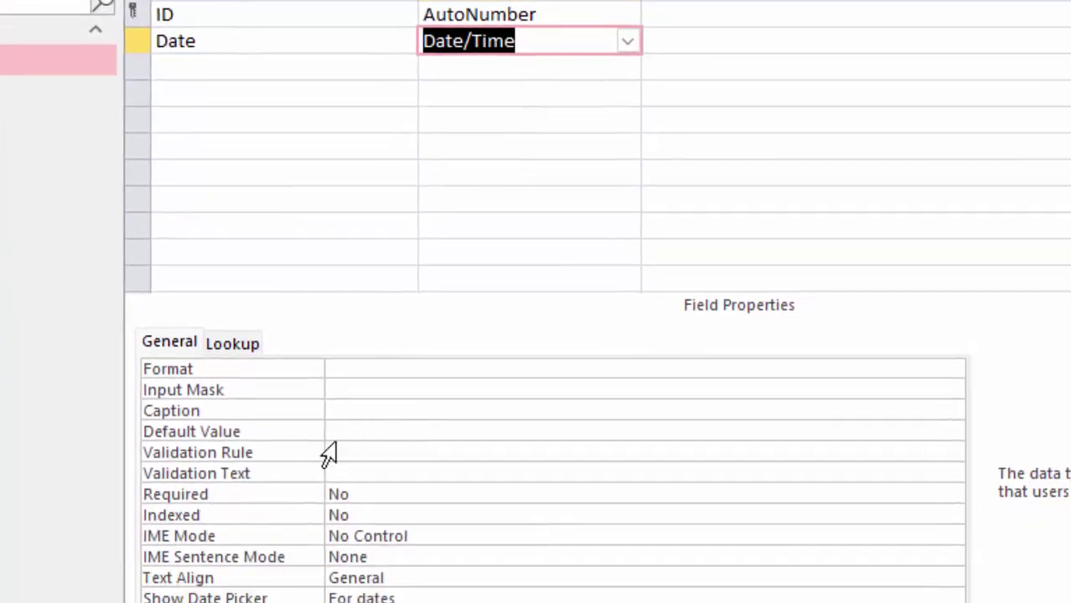
Enter the validation rule <1/1/23 for the Date field using the Zoom editor.
{"action": "left_click", "coordinate": [370, 448]}
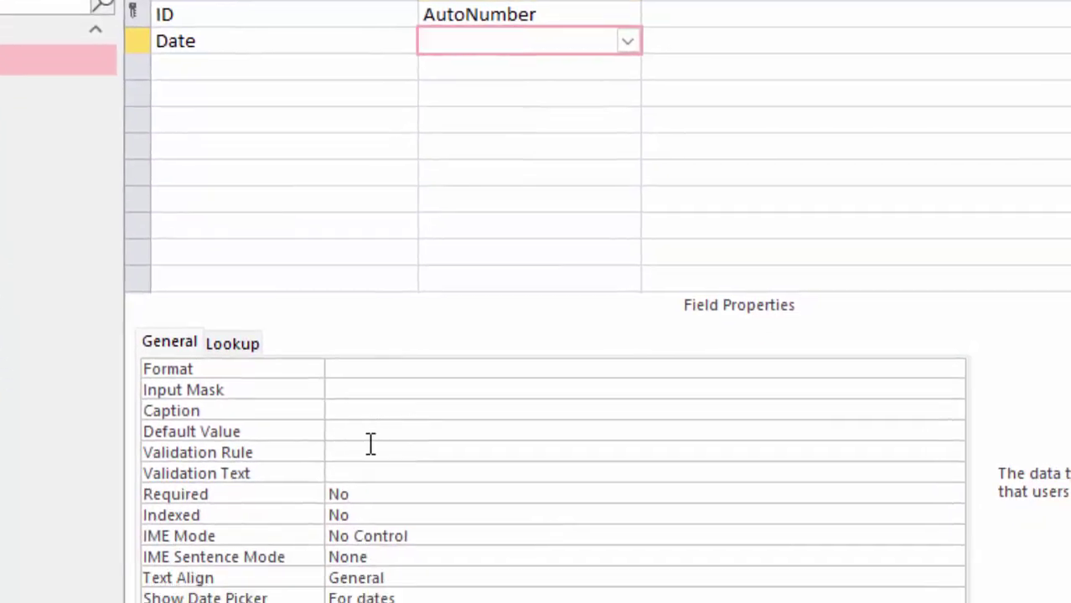
{"action": "right_click", "coordinate": [370, 448]}
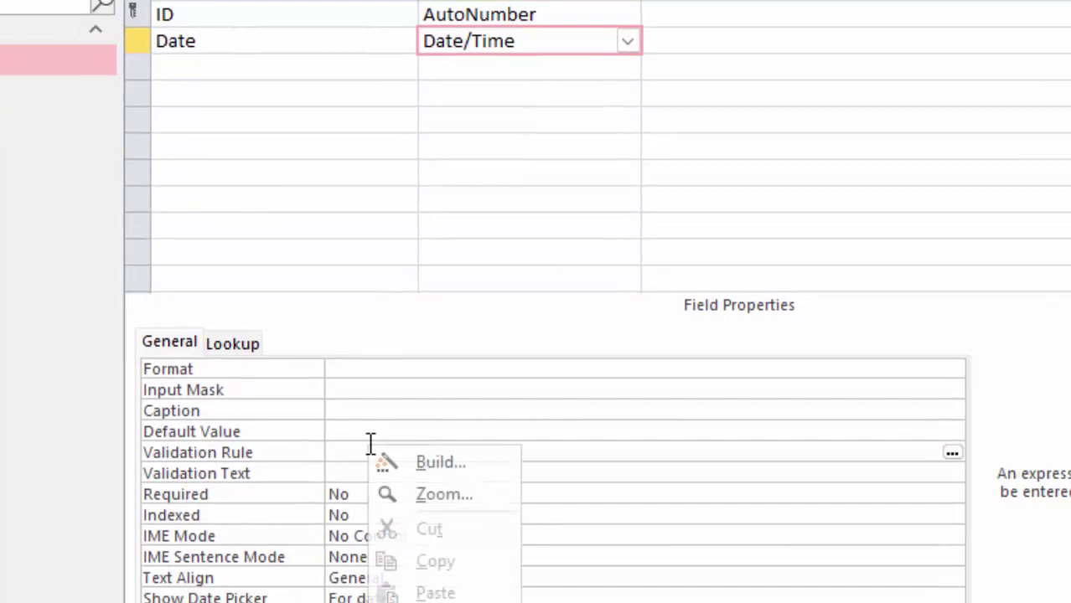
{"action": "left_click", "coordinate": [419, 495]}
{"action": "type", "text": "<"}
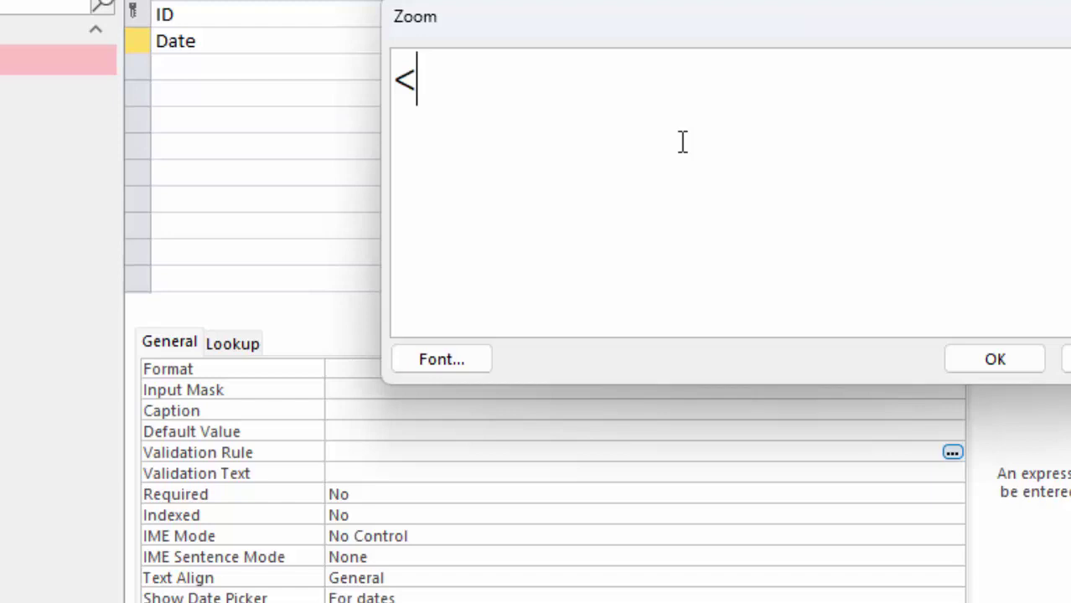
{"action": "type", "text": "1/1/2"}
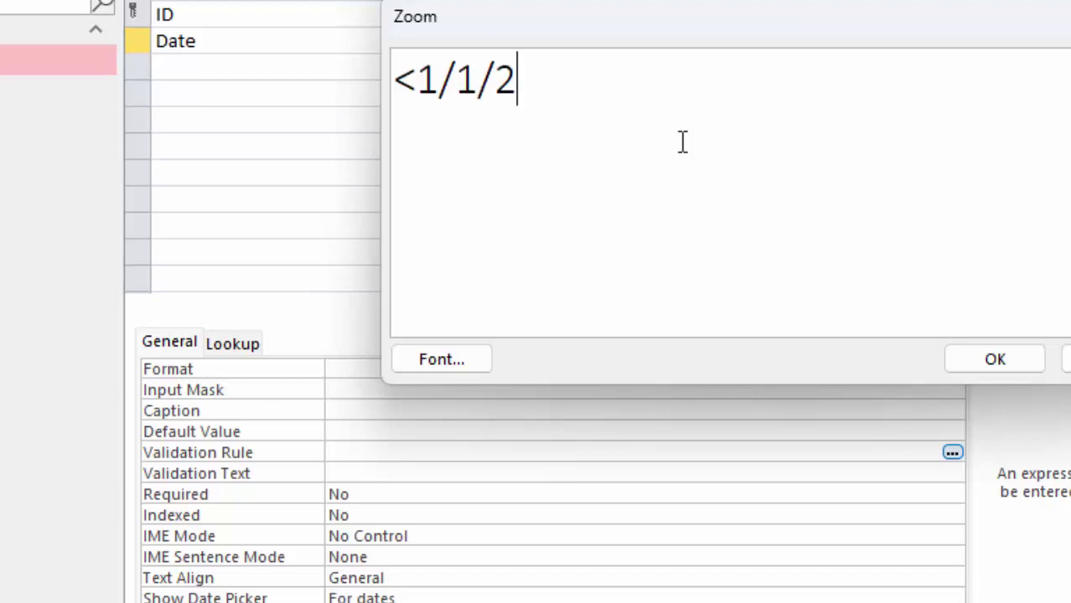
{"action": "type", "text": "3"}
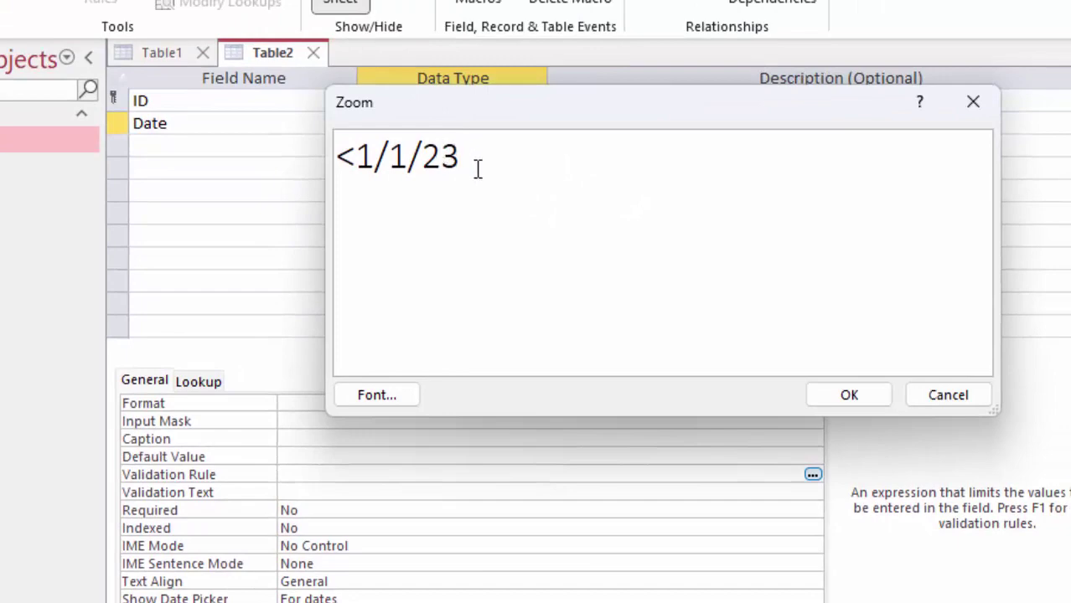
{"action": "left_click", "coordinate": [859, 403]}
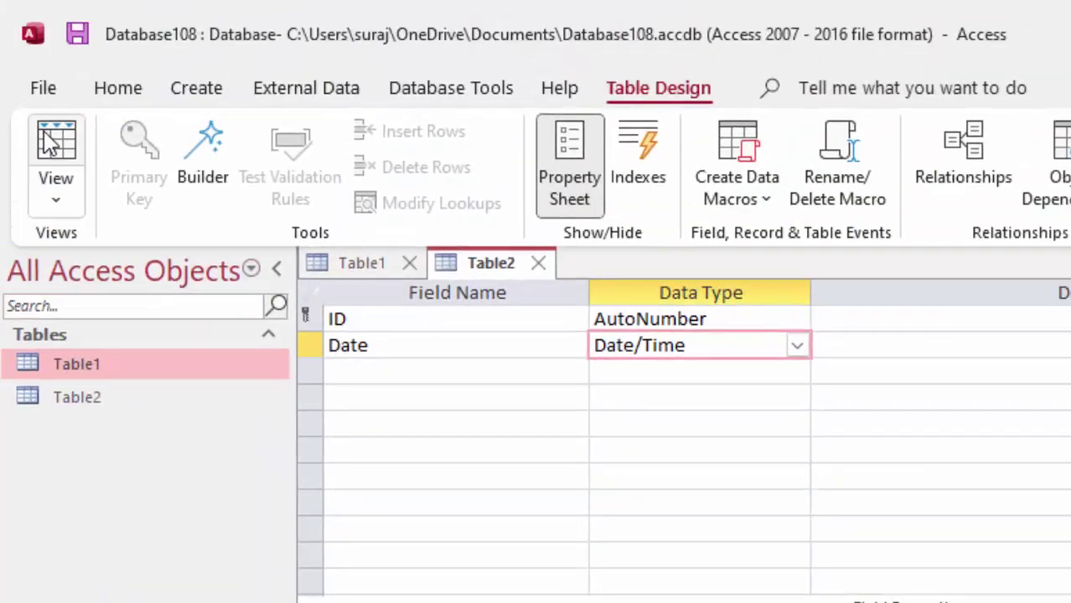
Save Table2, show its records, and try 1-1-23 as the first date, dismissing the error.
{"action": "left_click", "coordinate": [56, 155]}
{"action": "left_click", "coordinate": [897, 596]}
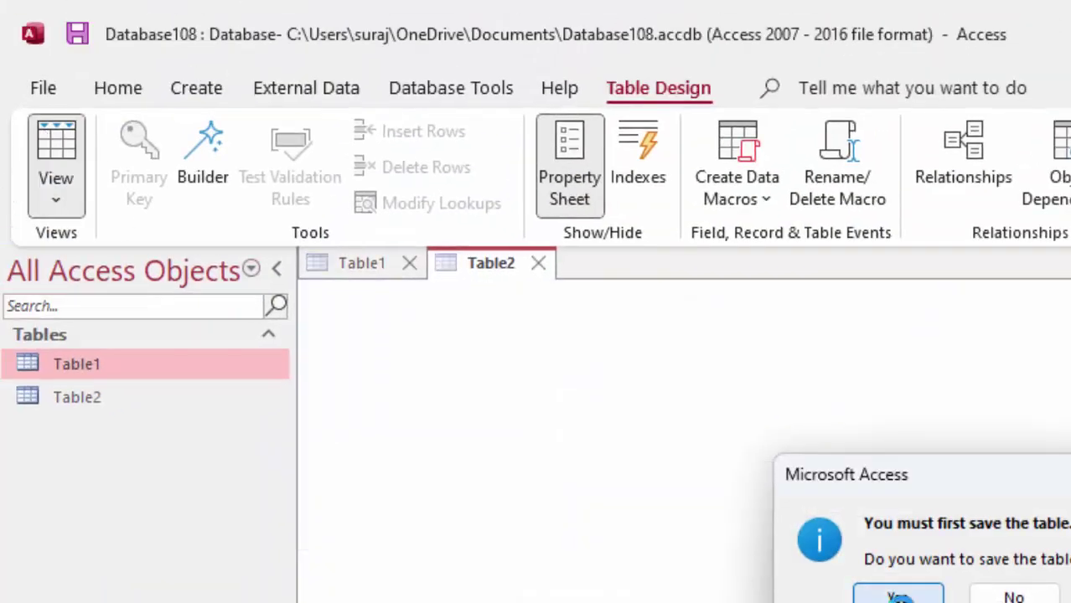
{"action": "left_click", "coordinate": [611, 377]}
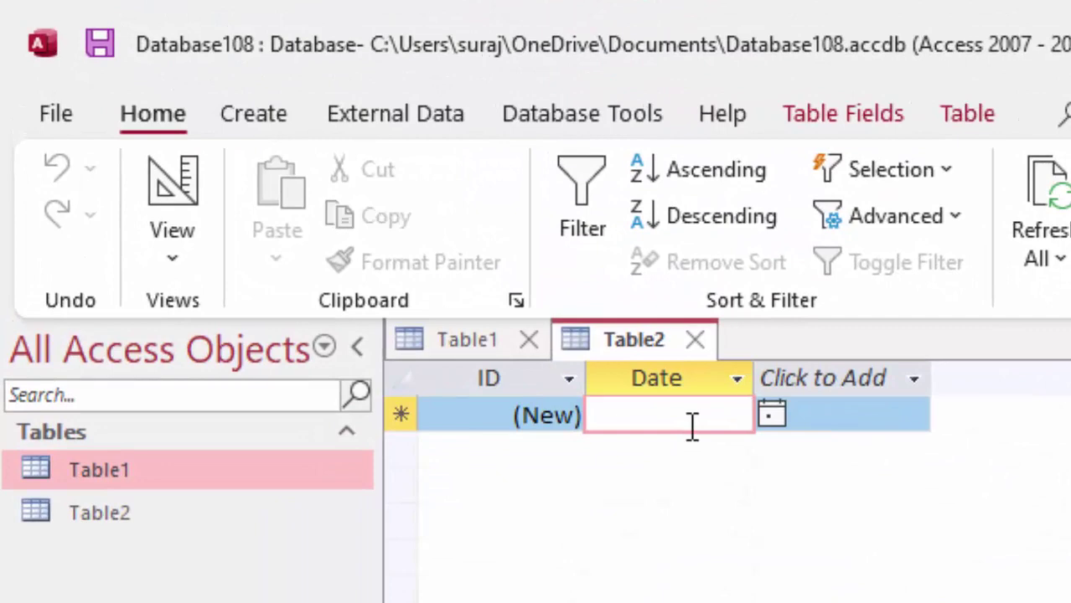
{"action": "type", "text": "1-1-23"}
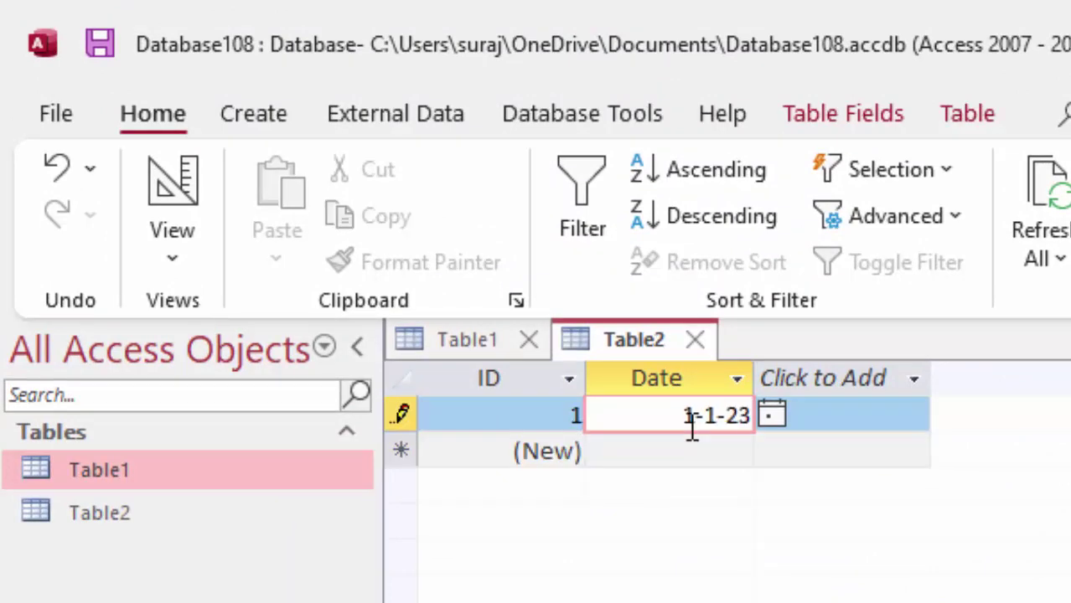
{"action": "key", "text": "Return"}
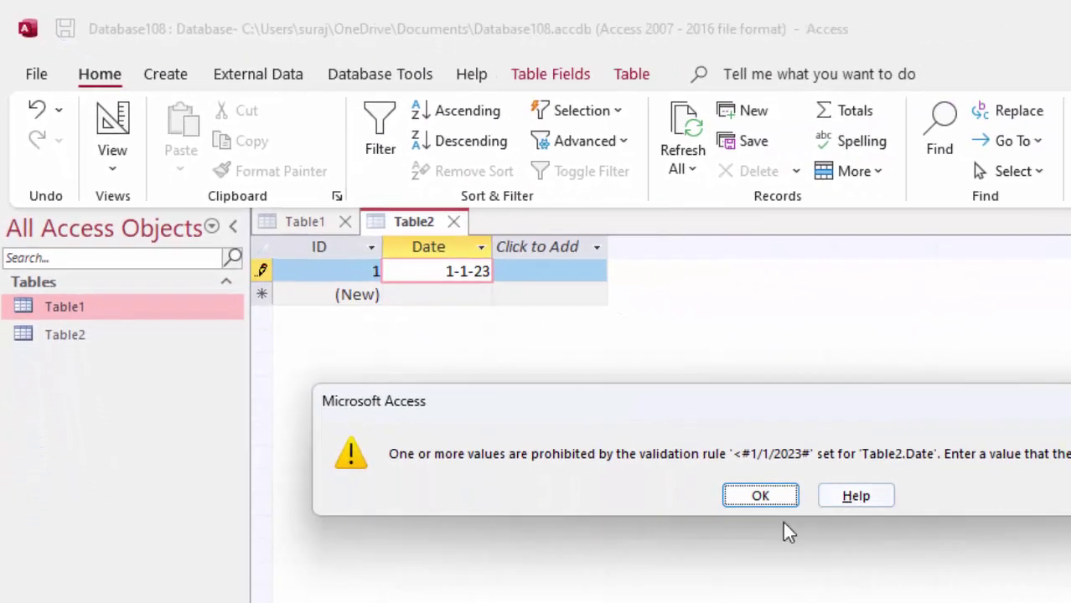
{"action": "left_click", "coordinate": [773, 504]}
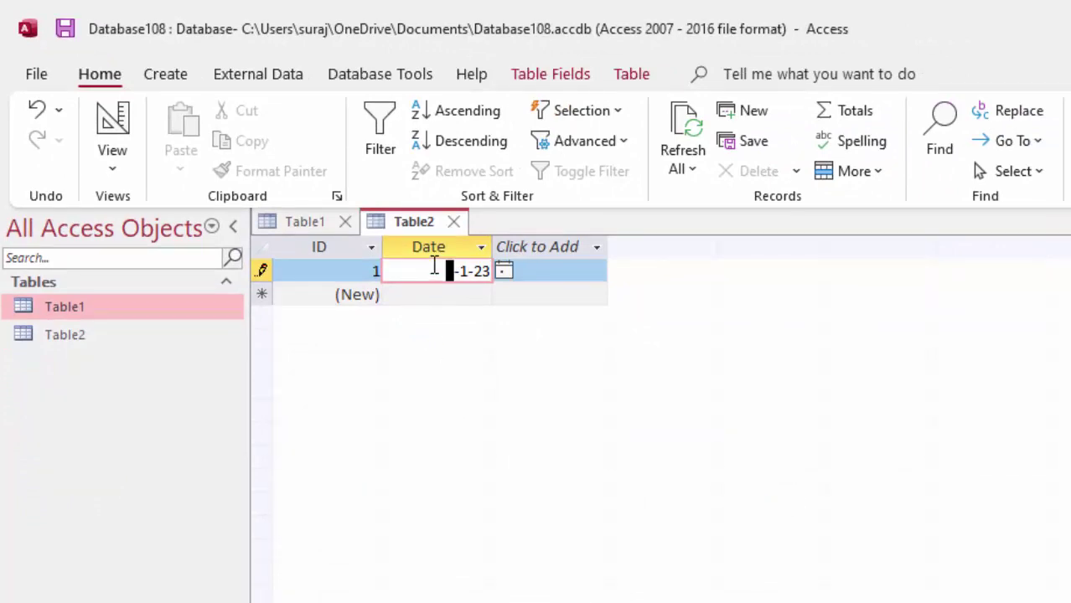
Try the dates 2-2-23 and 2-4-23, dismissing each validation error.
{"action": "key", "text": "shift+End"}
{"action": "key", "text": "BackSpace"}
{"action": "type", "text": "2"}
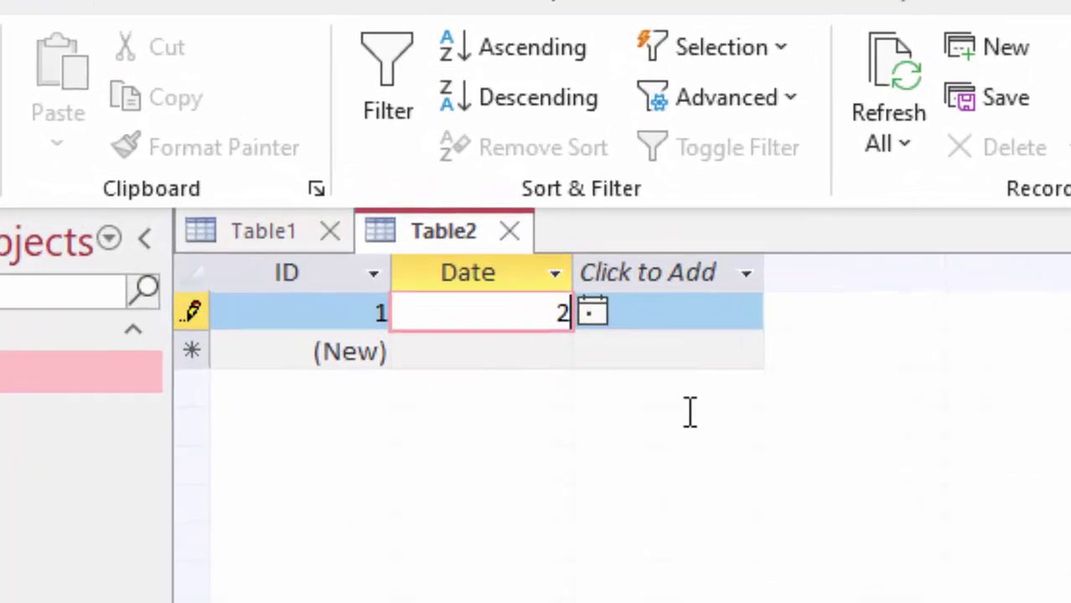
{"action": "type", "text": "-2-23"}
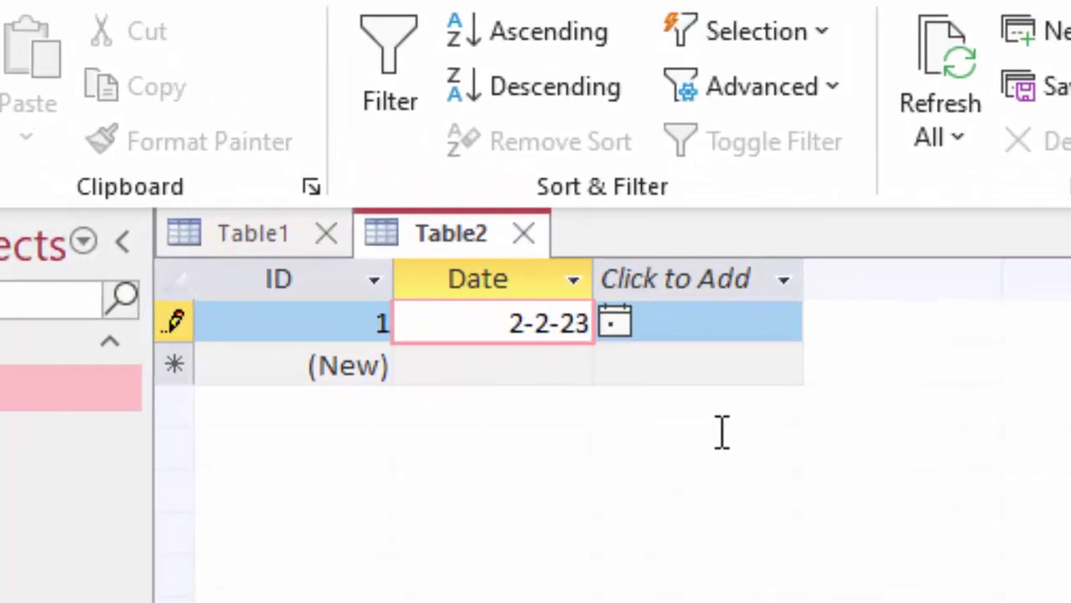
{"action": "key", "text": "Return"}
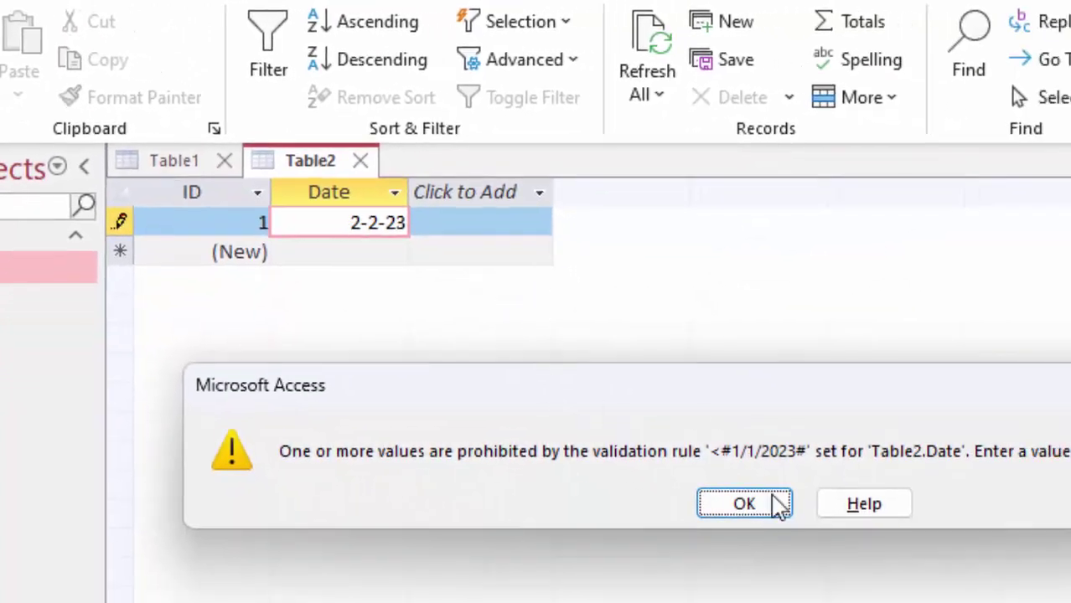
{"action": "left_click", "coordinate": [834, 543]}
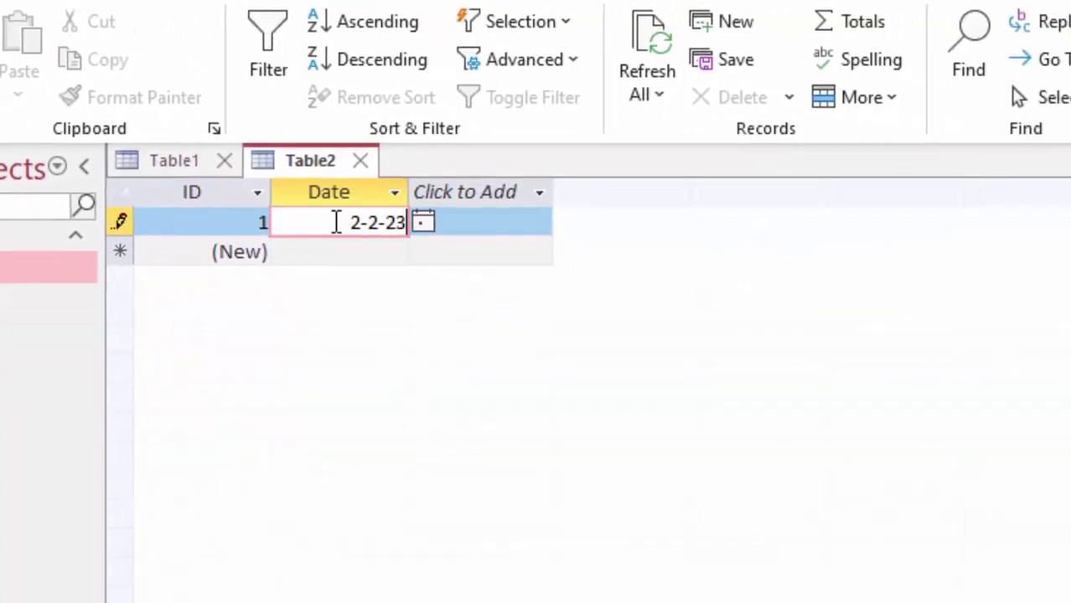
{"action": "left_click_drag", "start_coordinate": [350, 222], "coordinate": [438, 294]}
{"action": "key", "text": "Delete"}
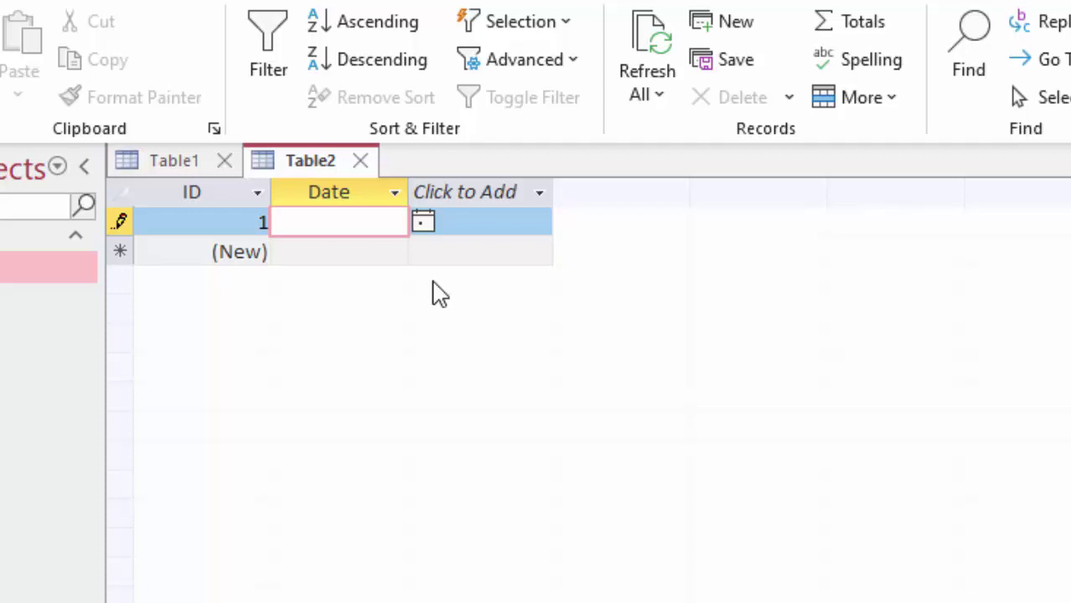
{"action": "type", "text": "2-4-23"}
{"action": "key", "text": "Return"}
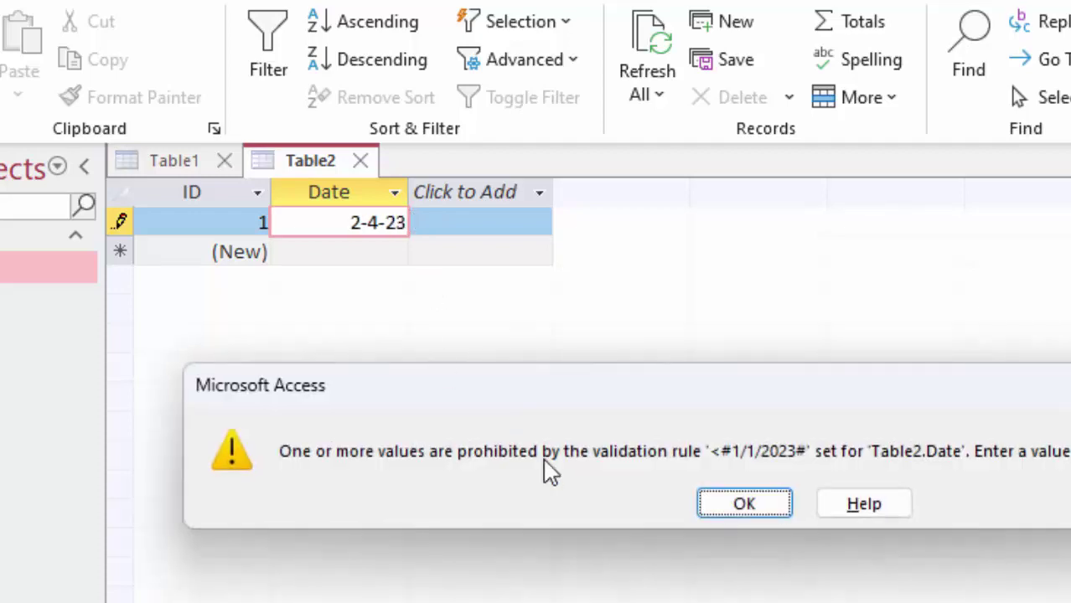
{"action": "left_click", "coordinate": [749, 503]}
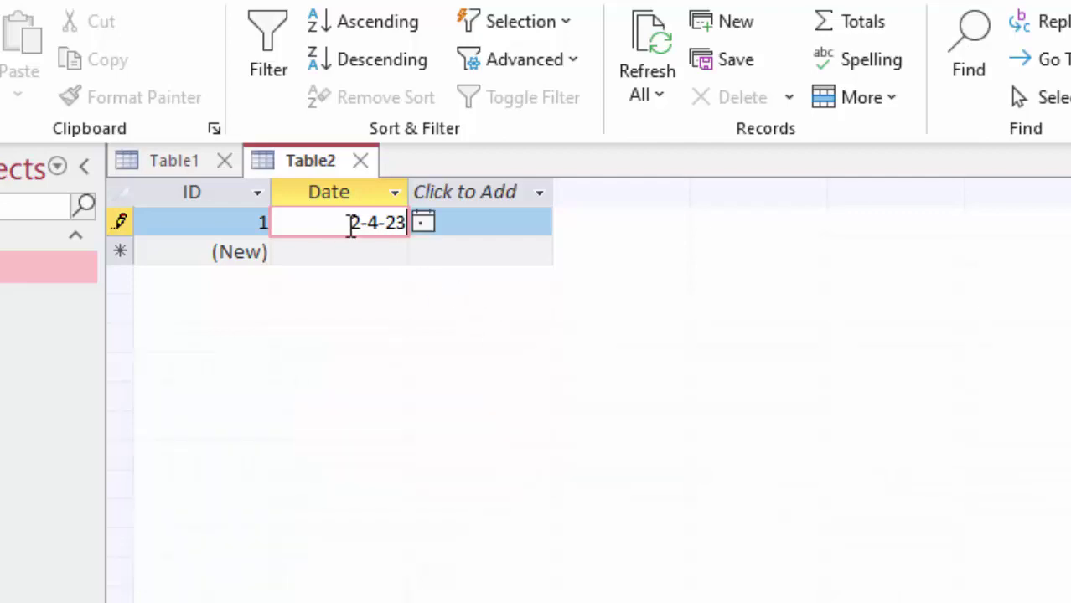
Replace the rejected date with 01-02-2022 and commit record 1.
{"action": "left_click_drag", "start_coordinate": [351, 228], "coordinate": [482, 222]}
{"action": "key", "text": "Delete"}
{"action": "type", "text": "-22"}
{"action": "key", "text": "Tab"}
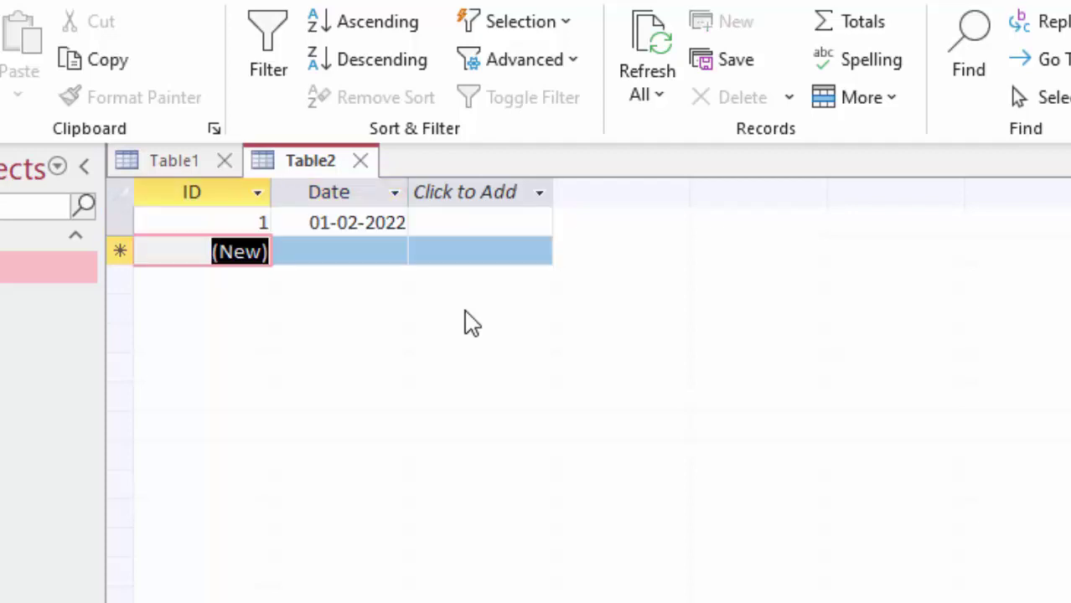
Pick 5 November 2022 from the calendar as record 2's date and save the record.
{"action": "key", "text": "Tab"}
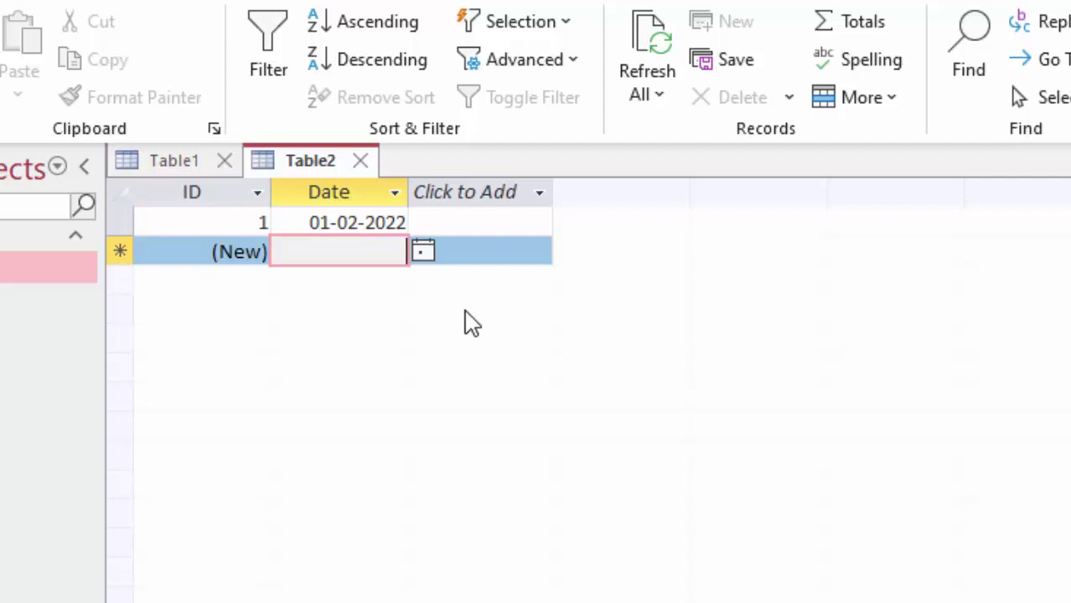
{"action": "left_click", "coordinate": [426, 253]}
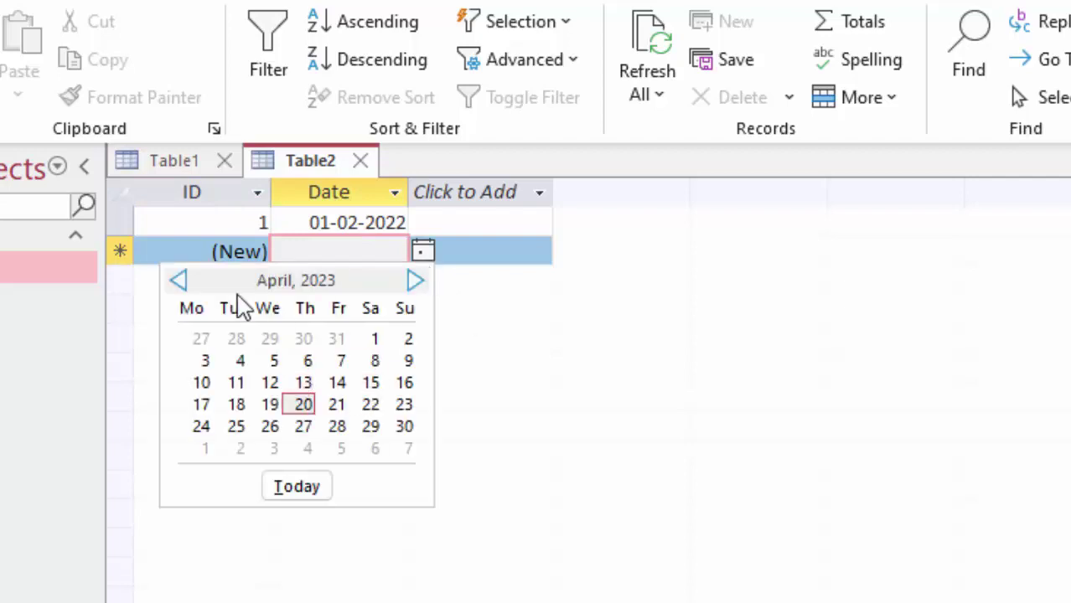
{"action": "left_click", "coordinate": [180, 283]}
{"action": "left_click", "coordinate": [180, 283]}
{"action": "left_click", "coordinate": [181, 283]}
{"action": "left_click", "coordinate": [180, 283]}
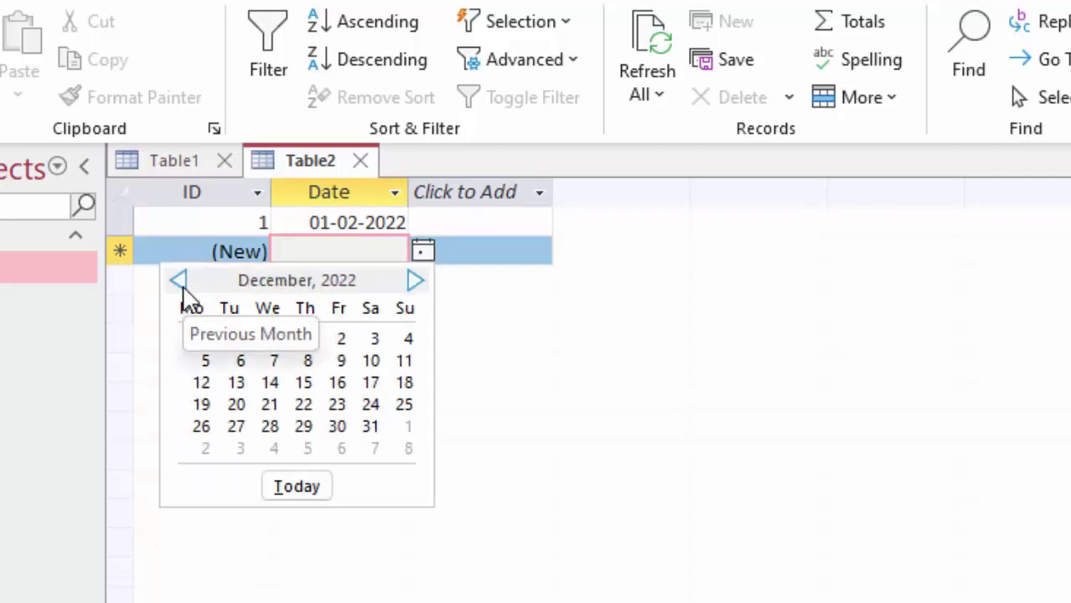
{"action": "left_click", "coordinate": [179, 281]}
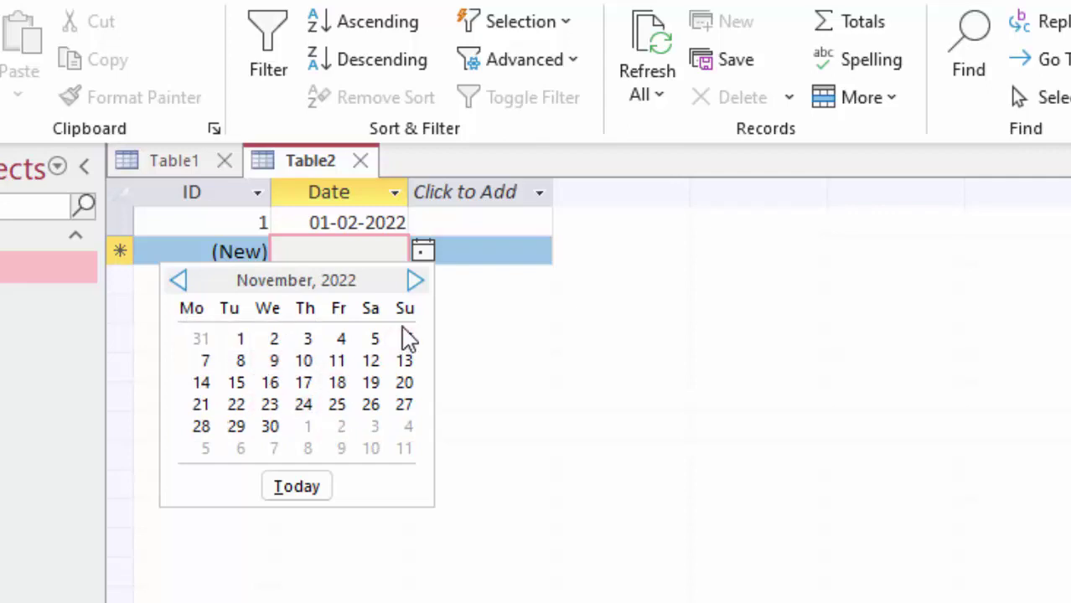
{"action": "left_click", "coordinate": [375, 339]}
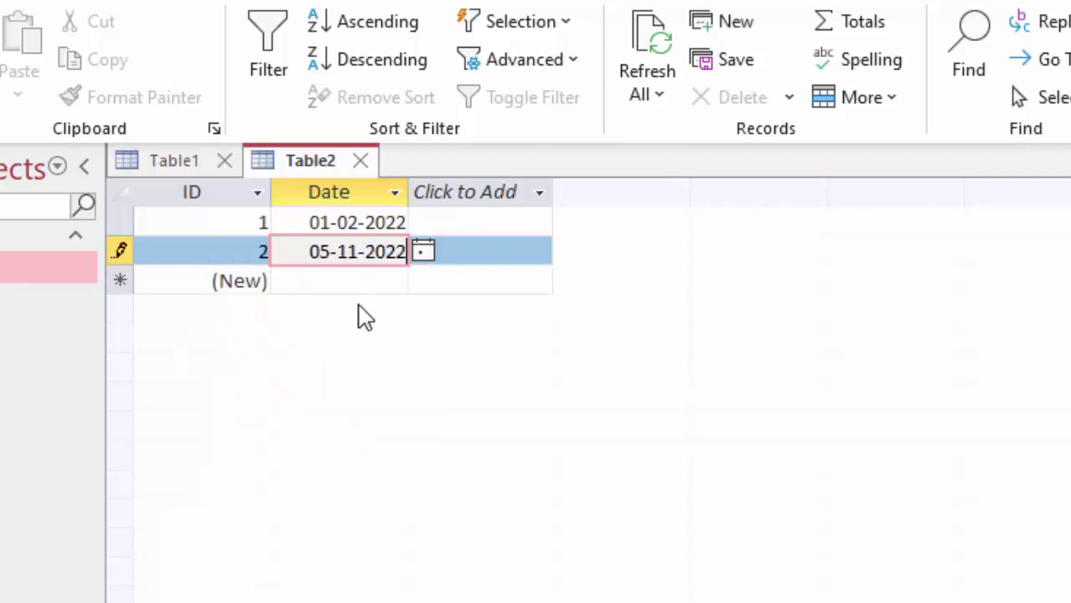
{"action": "left_click", "coordinate": [330, 274]}
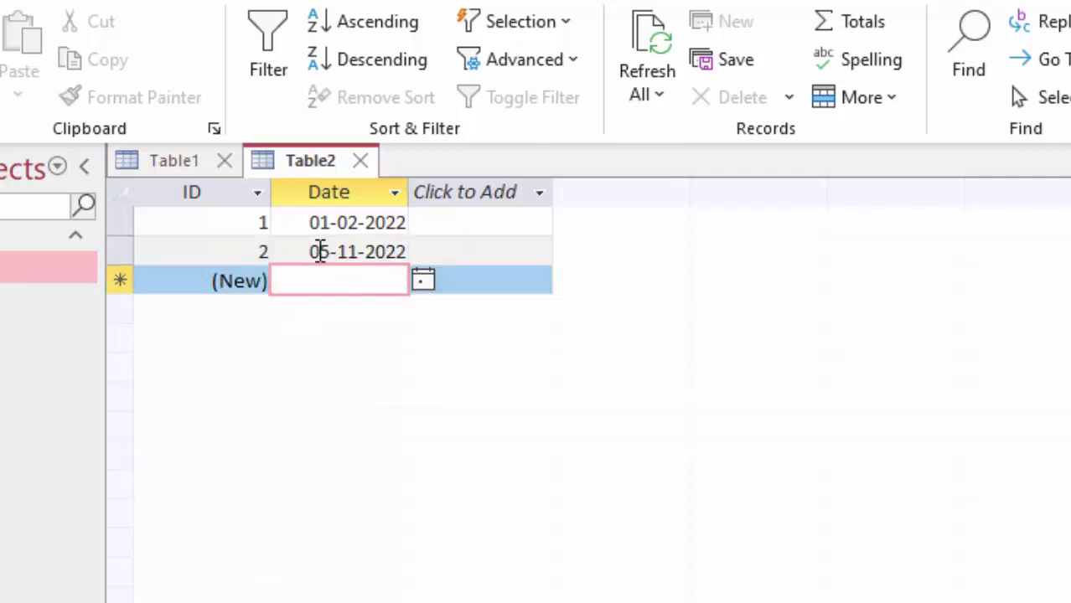